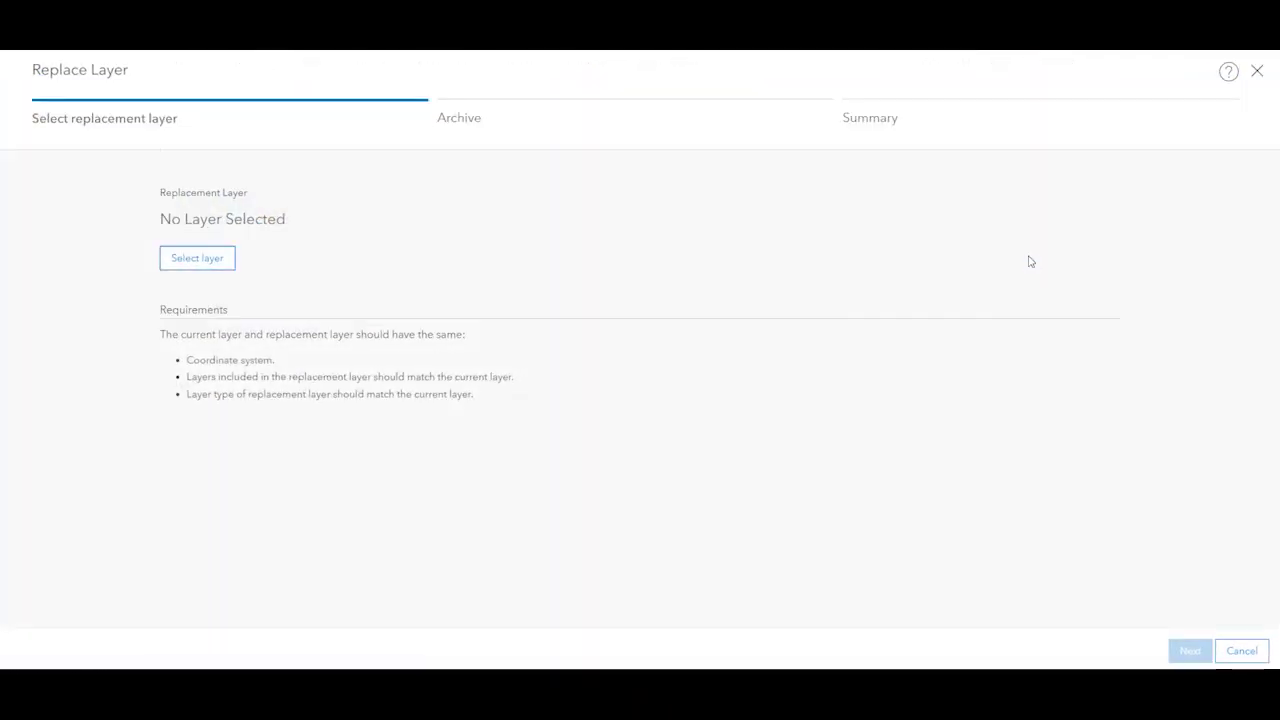
Replace OriginalSLPK with UpdatedSLPK, archiving the original as OriginalSLPK_2020_03_12_12_30.
left_click(185, 262)
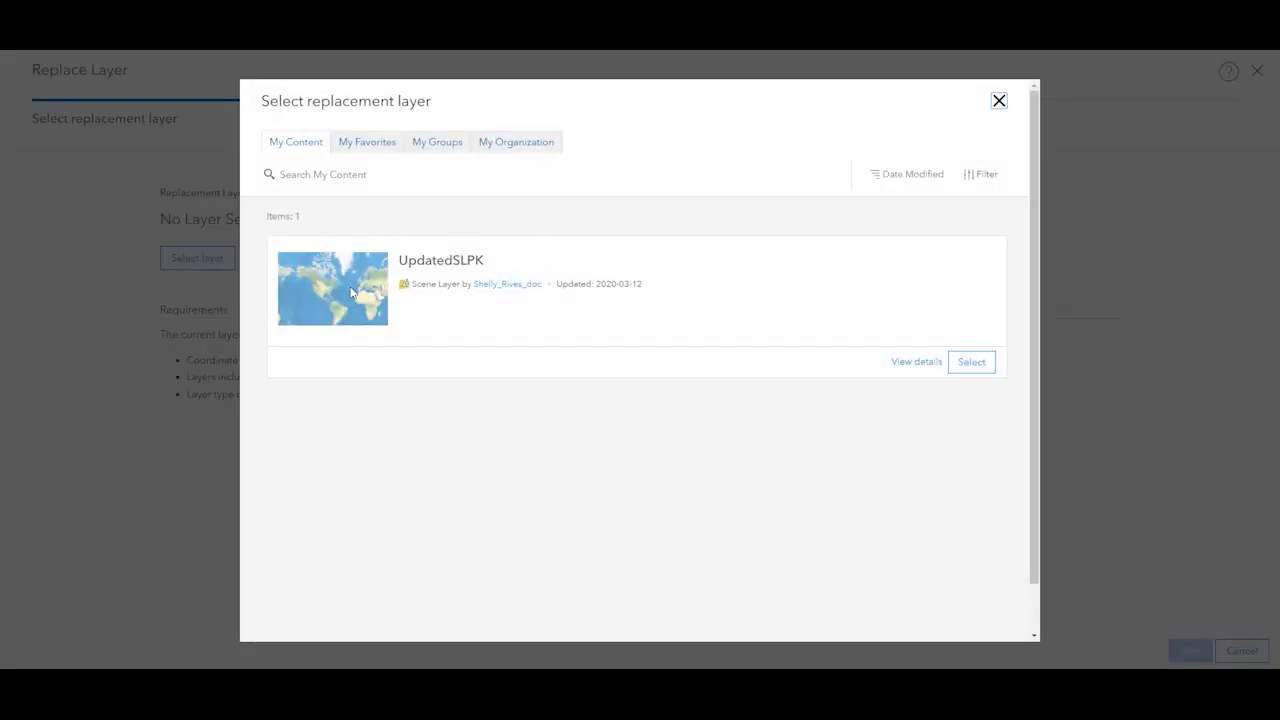
left_click(967, 364)
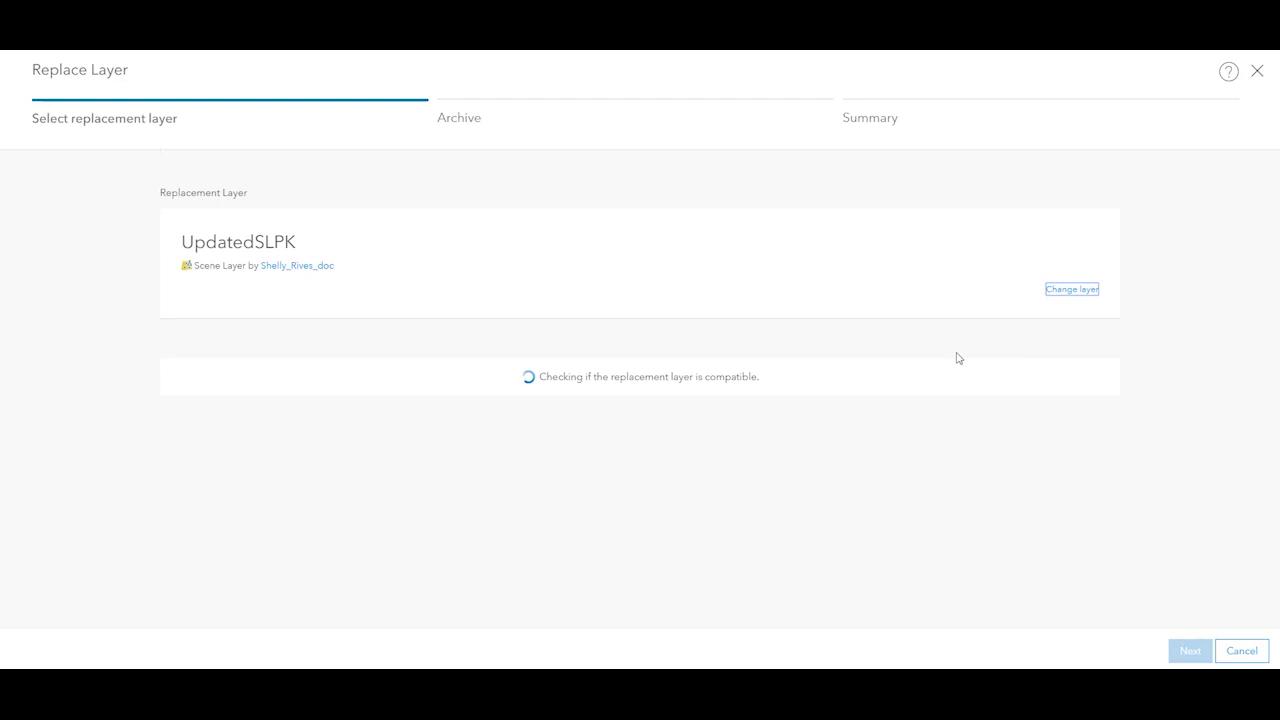
left_click(1190, 652)
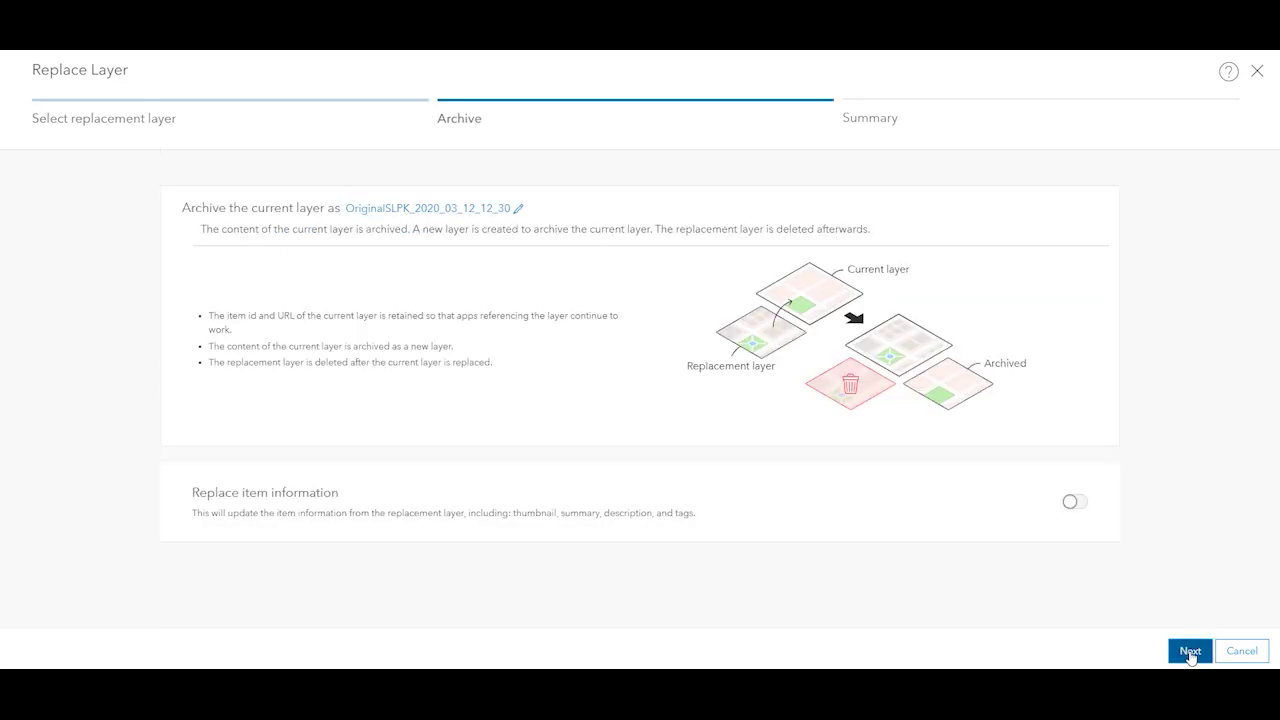
left_click(1190, 652)
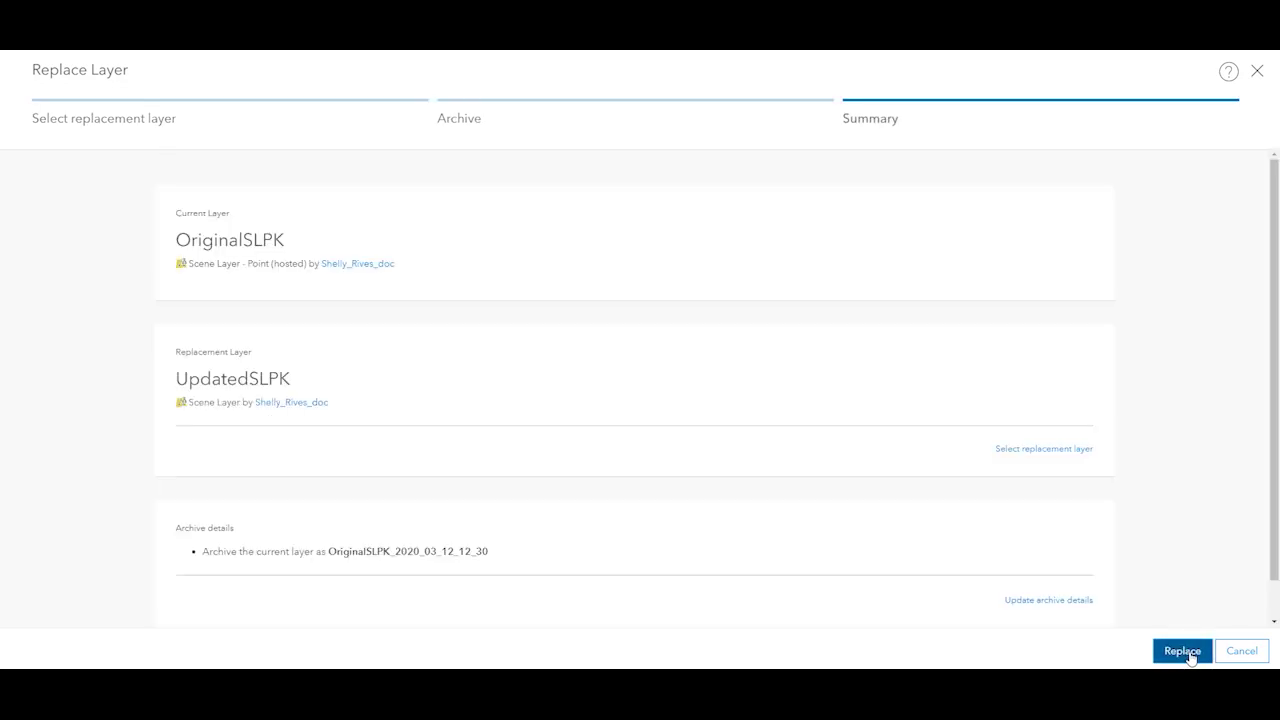
left_click(1182, 651)
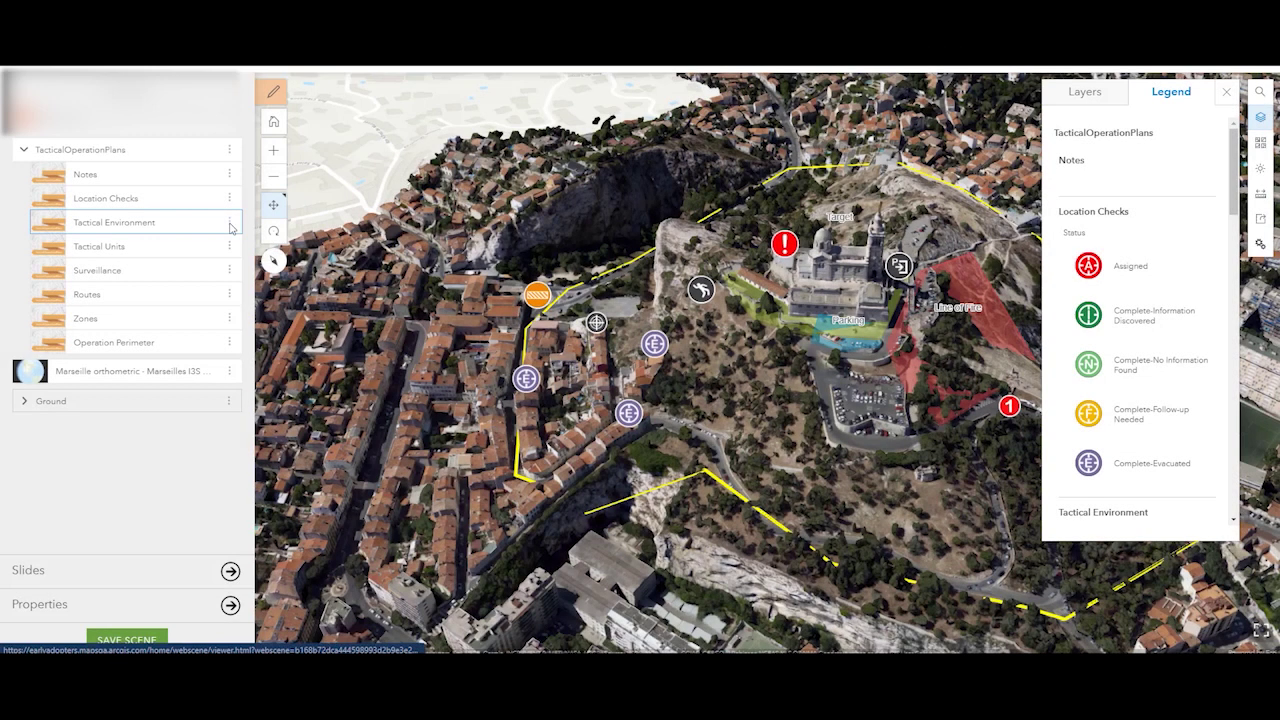
Style the Tactical Environment layer's Type attribute as 2D types and tilt the view over the basilica.
left_click(229, 223)
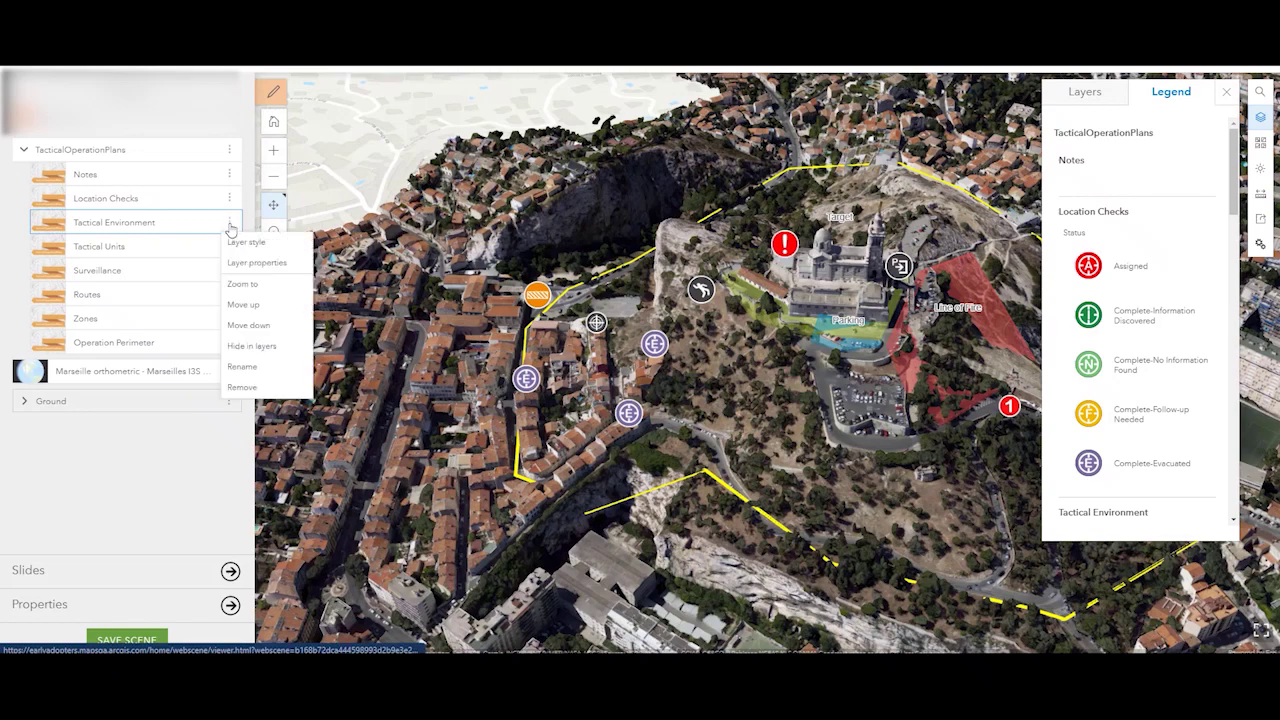
left_click(243, 243)
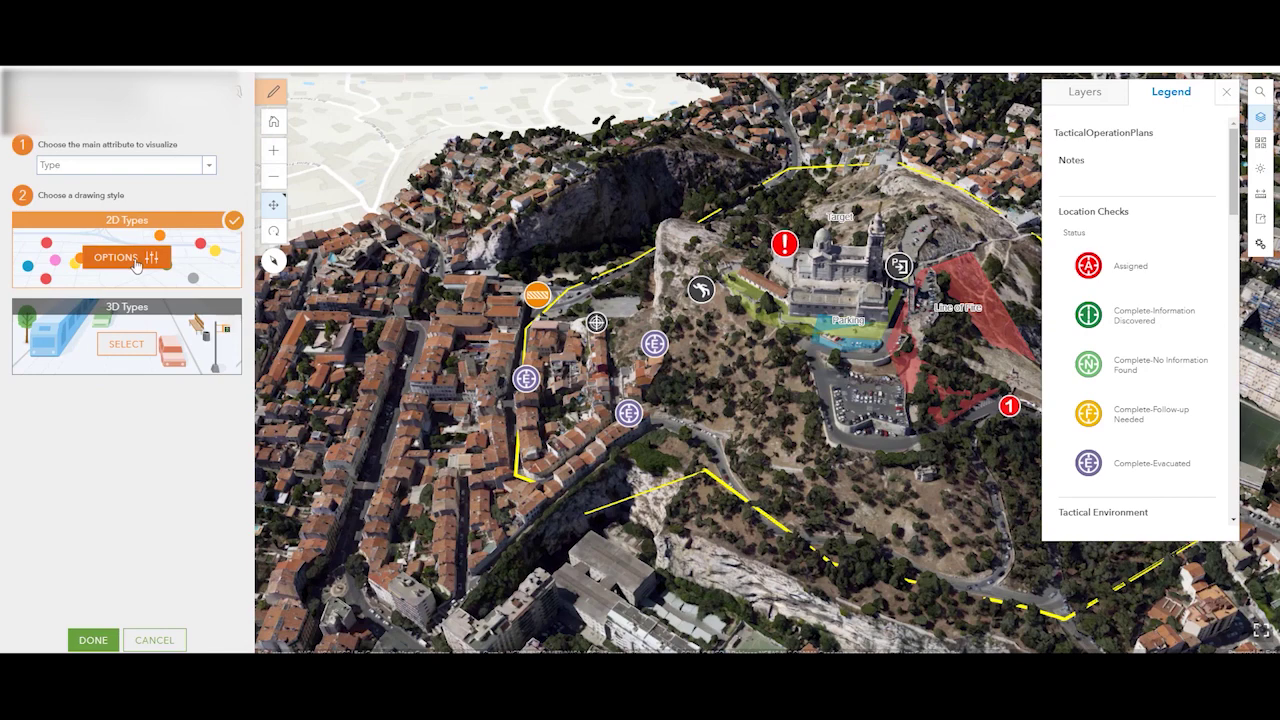
left_click(136, 263)
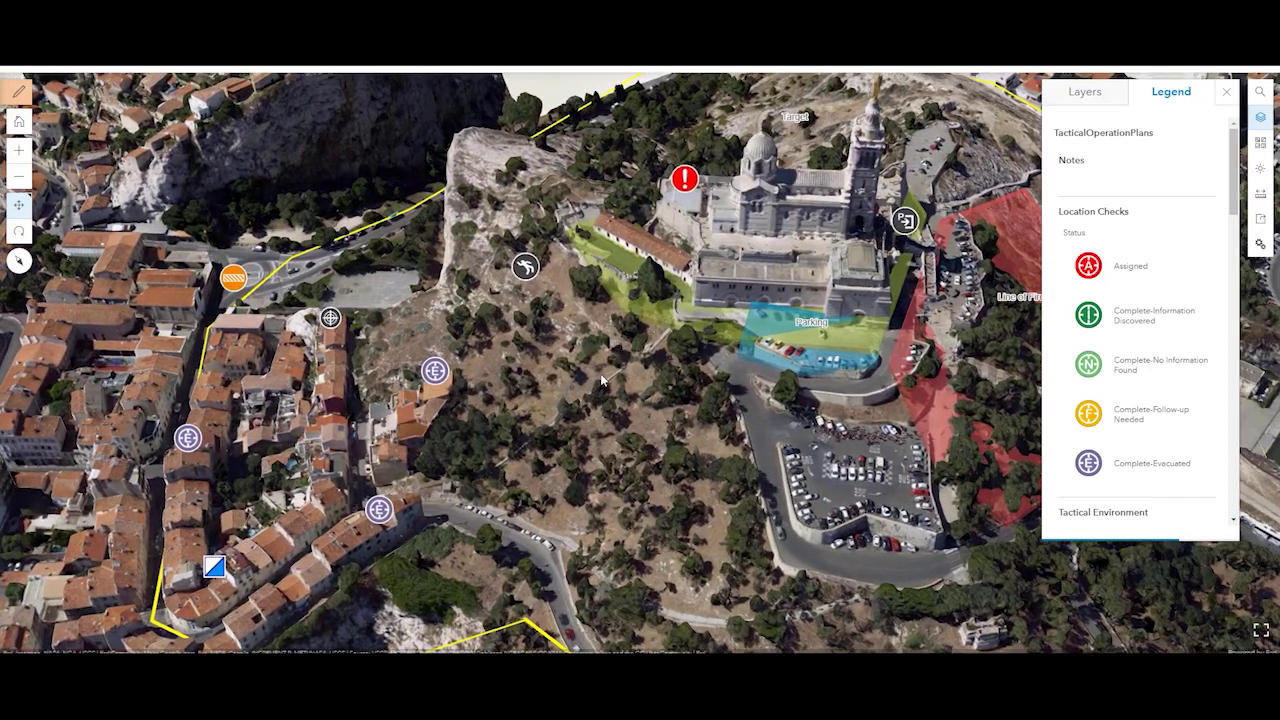
left_click_drag(603, 381, 725, 229)
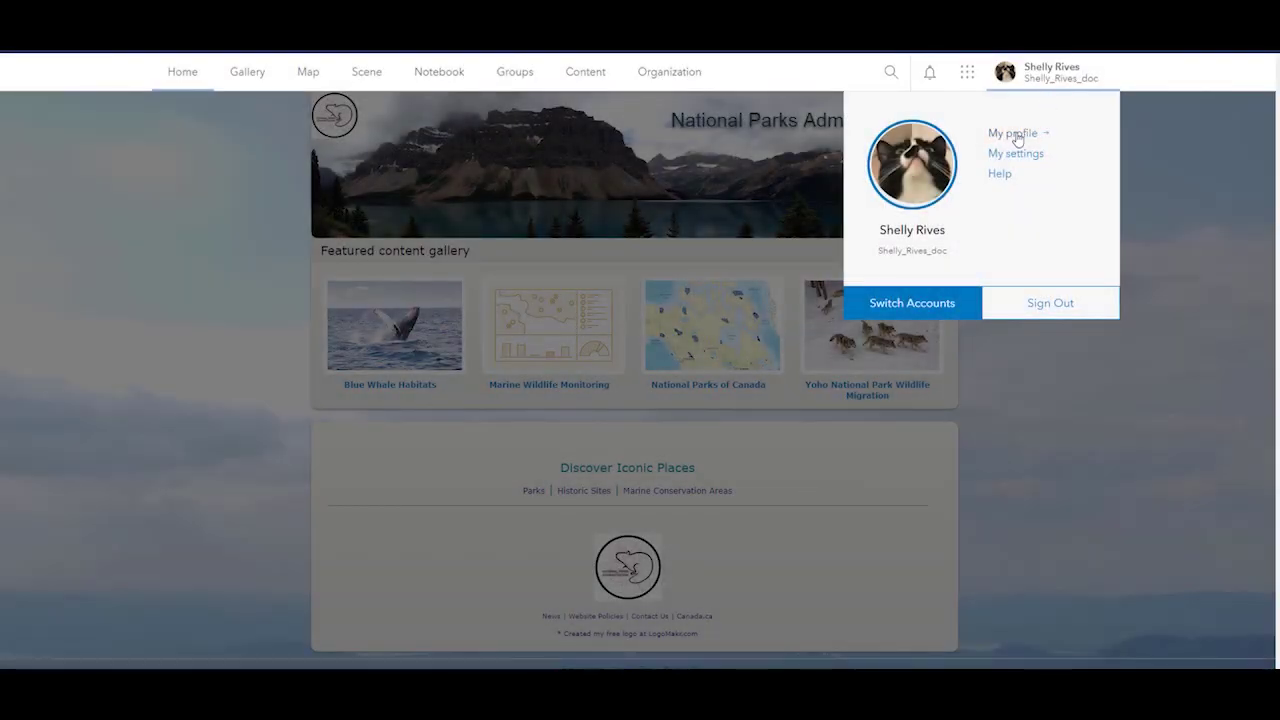
Open your profile and switch between its organization and public items.
left_click(1016, 138)
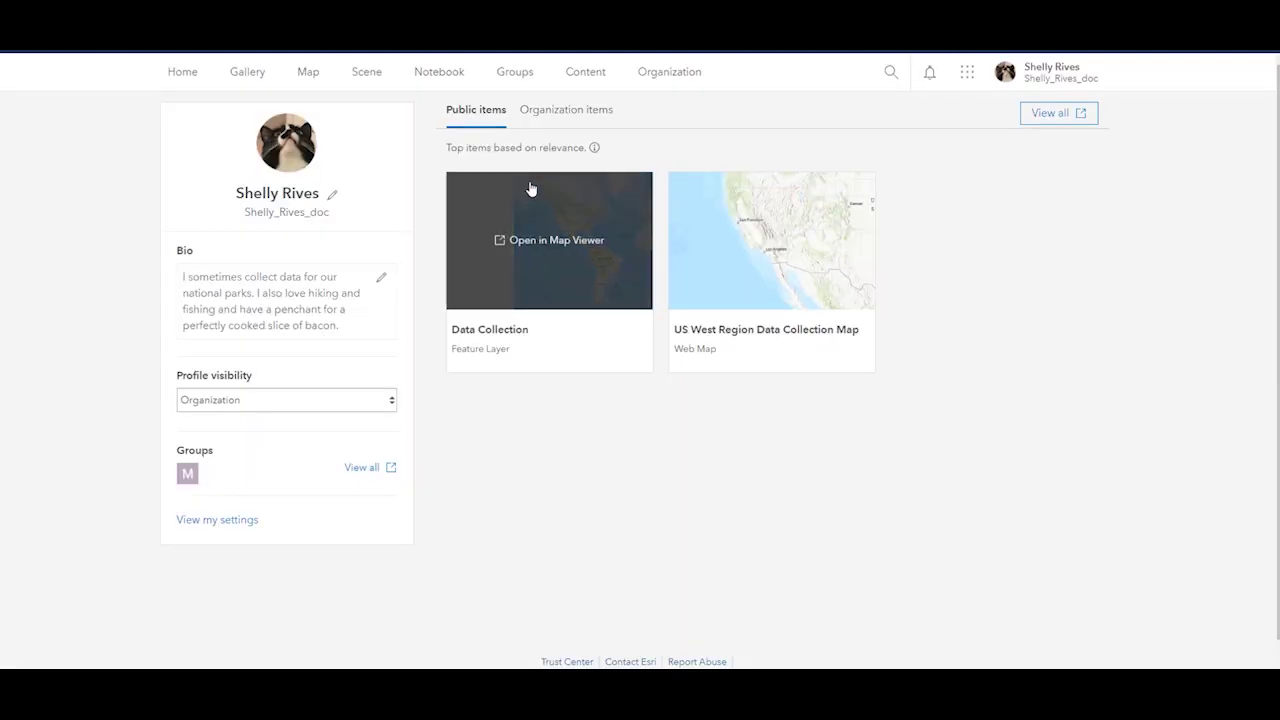
left_click(566, 112)
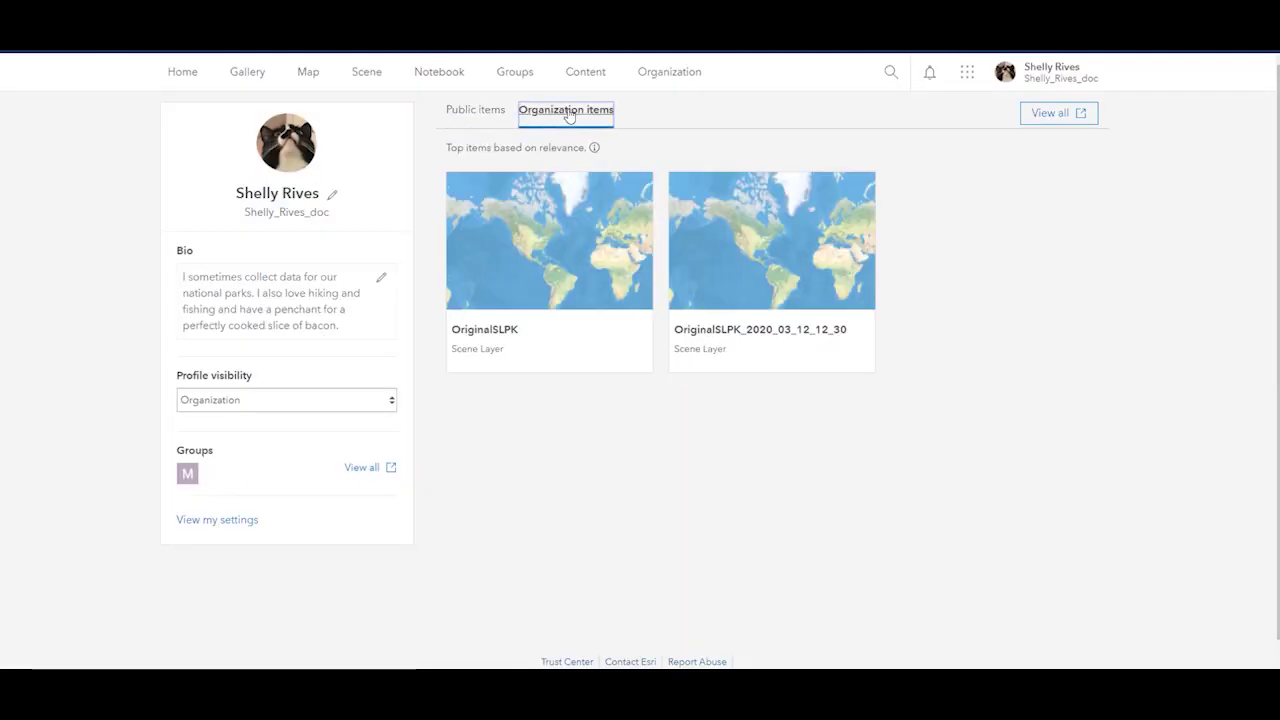
left_click(479, 115)
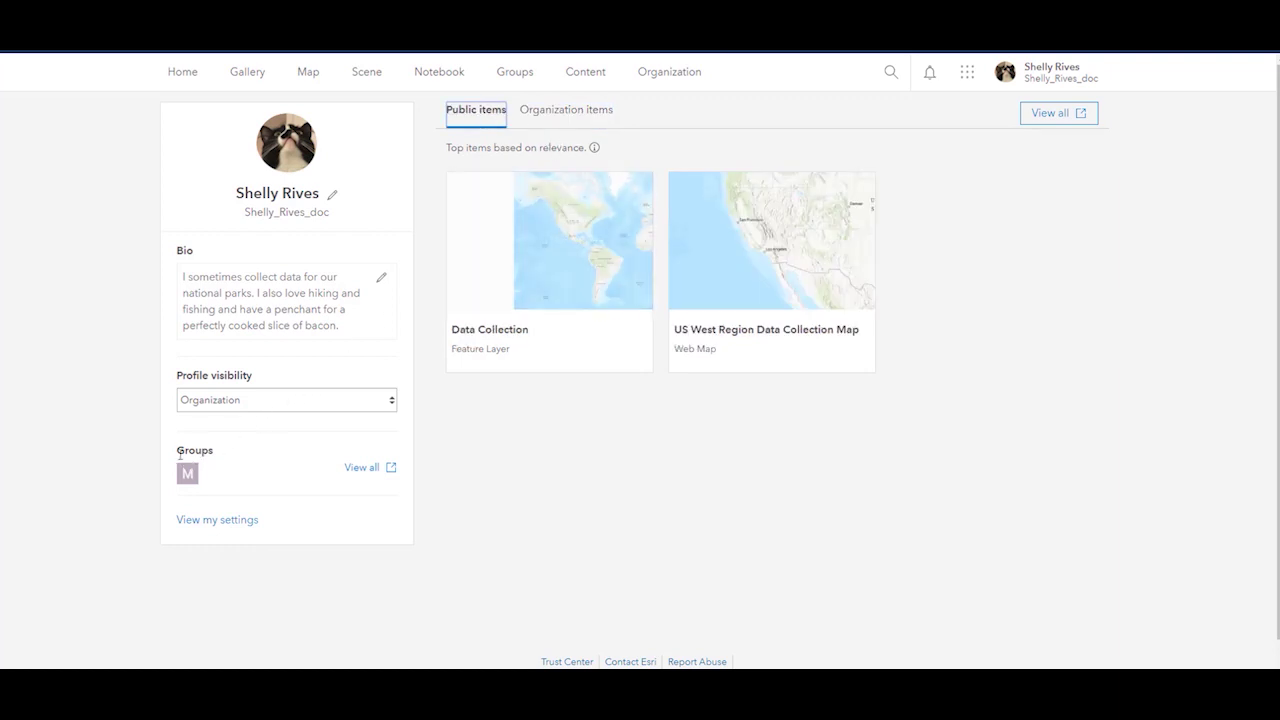
Open your account settings and review the Security and Credits pages.
left_click(218, 520)
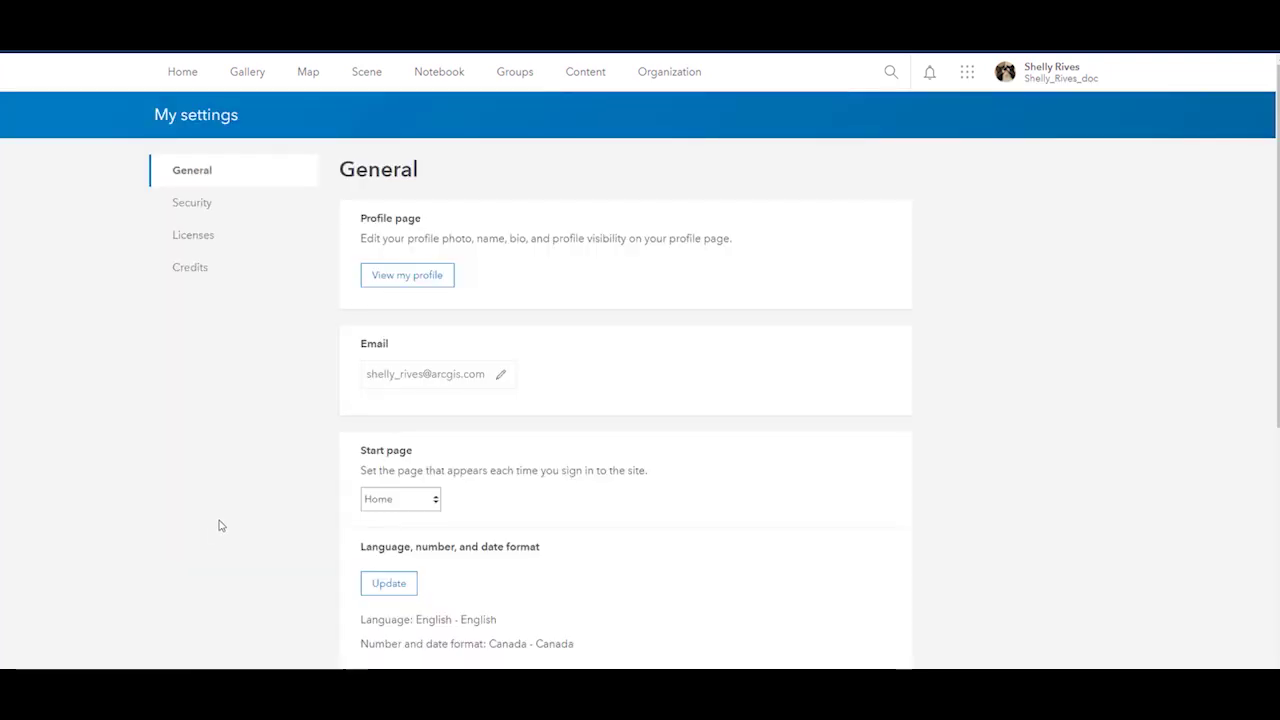
scroll(600, 390, "down", 5)
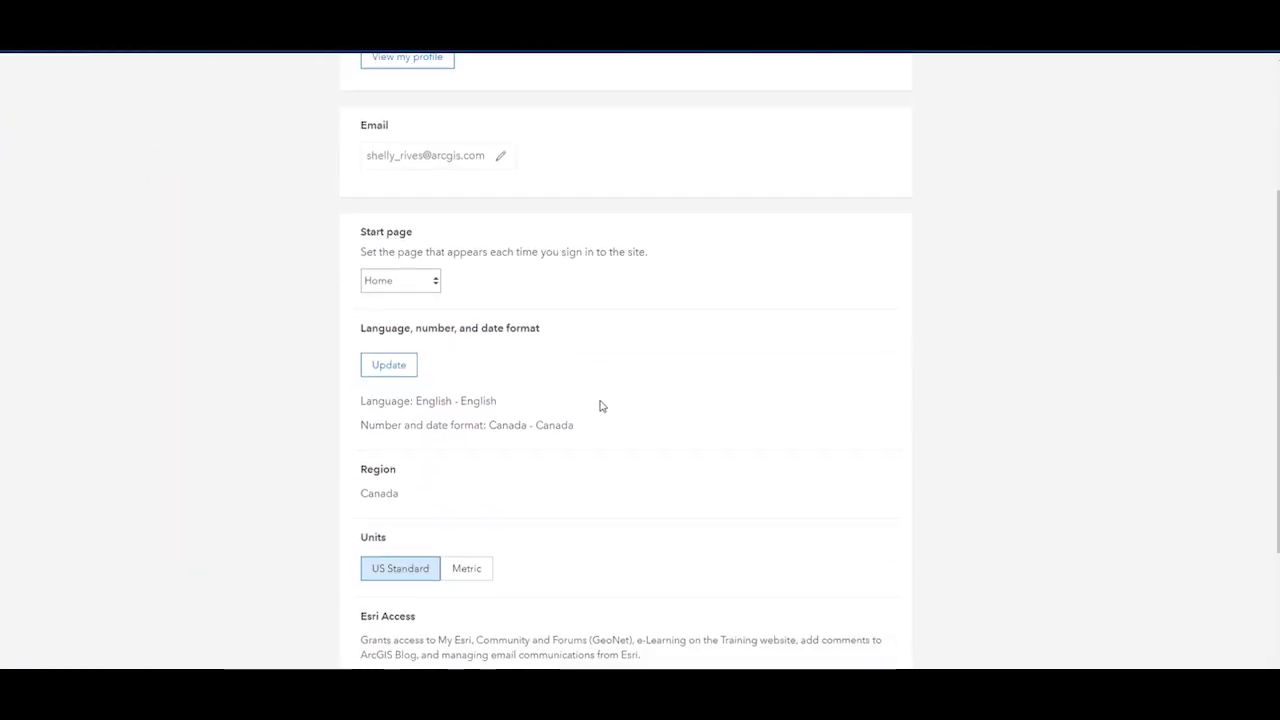
scroll(423, 260, "up", 5)
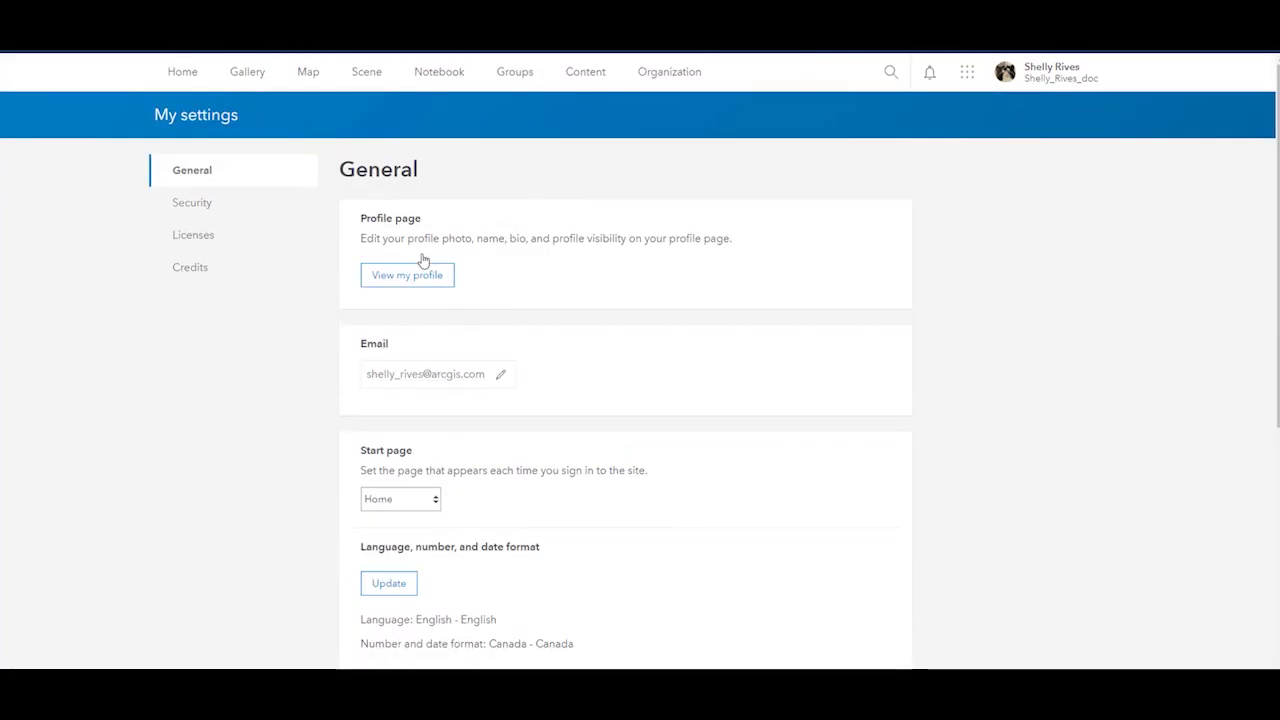
left_click(225, 206)
left_click(196, 269)
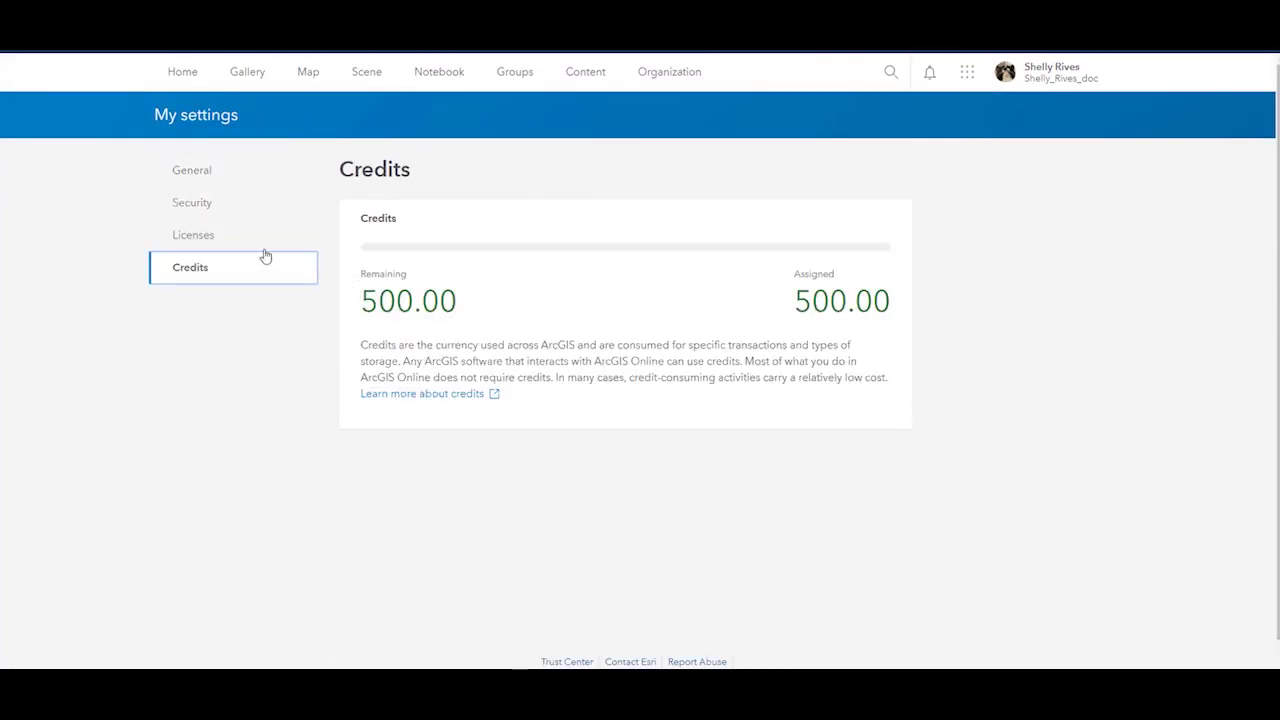
Check your licensed products and start the ArcGIS Pro download.
left_click(206, 238)
scroll(729, 437, "down", 1)
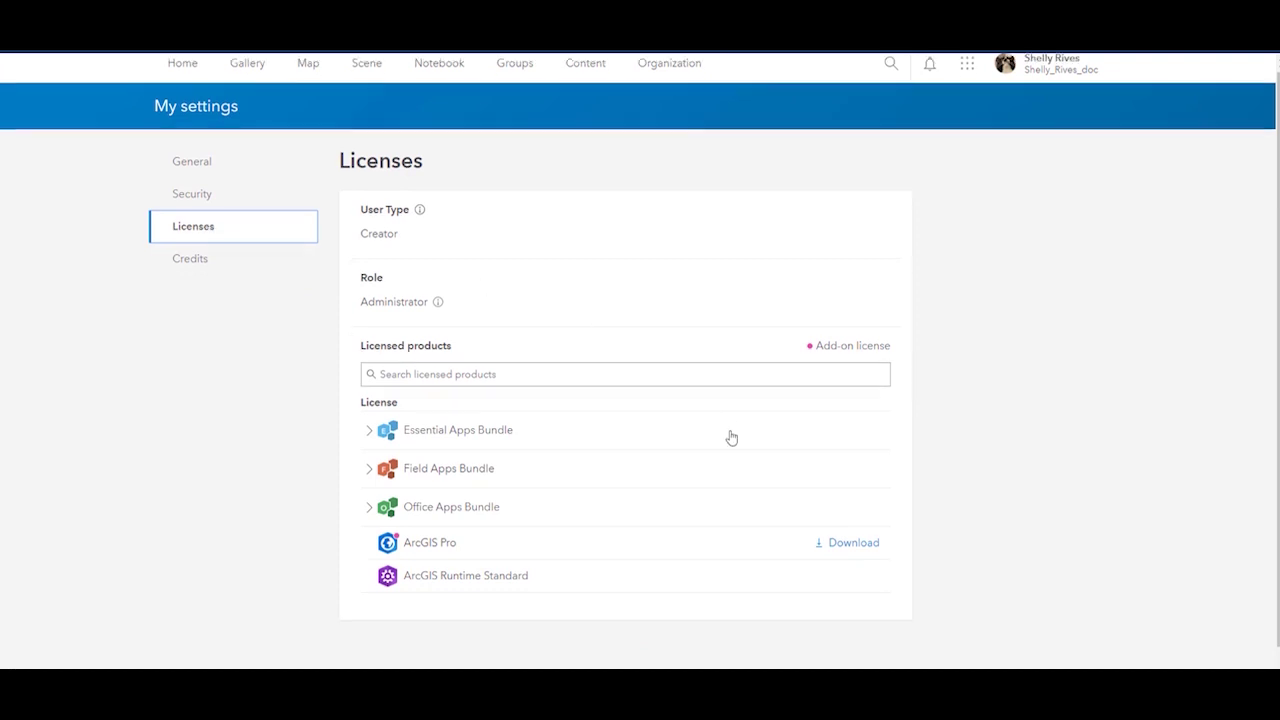
left_click(849, 515)
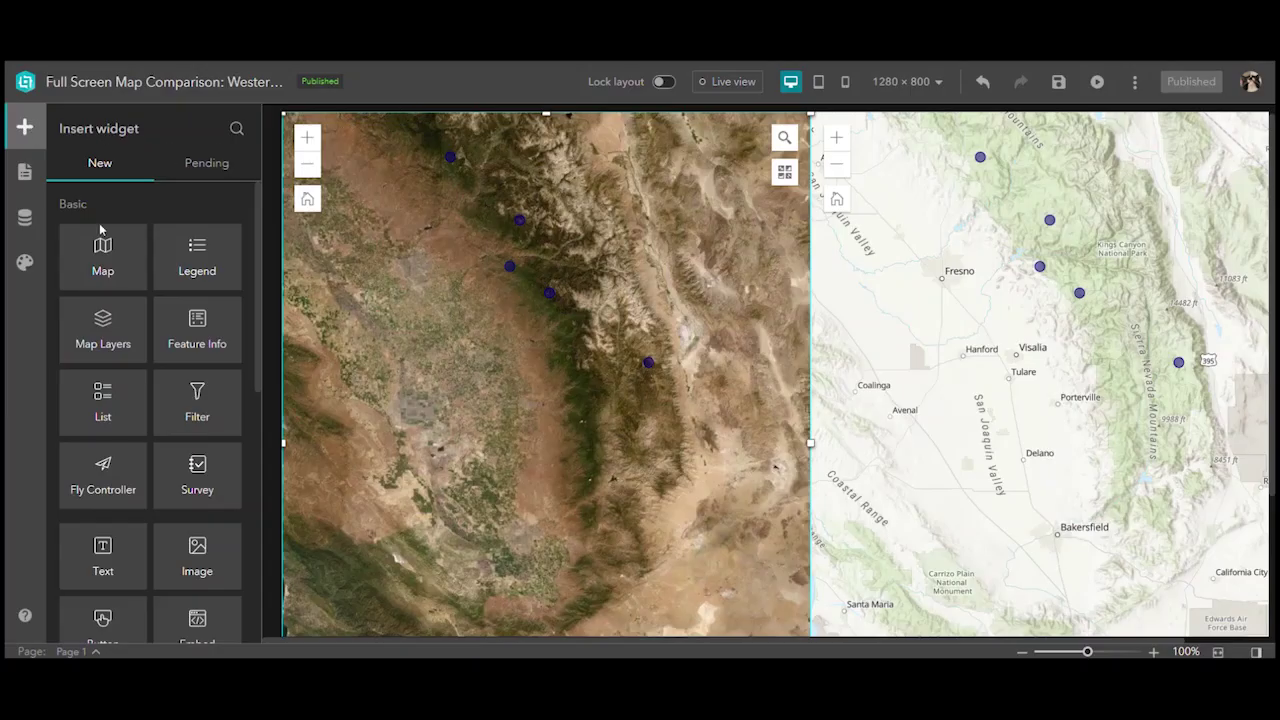
Show the data sources used by the published app.
scroll(101, 265, "down", 3)
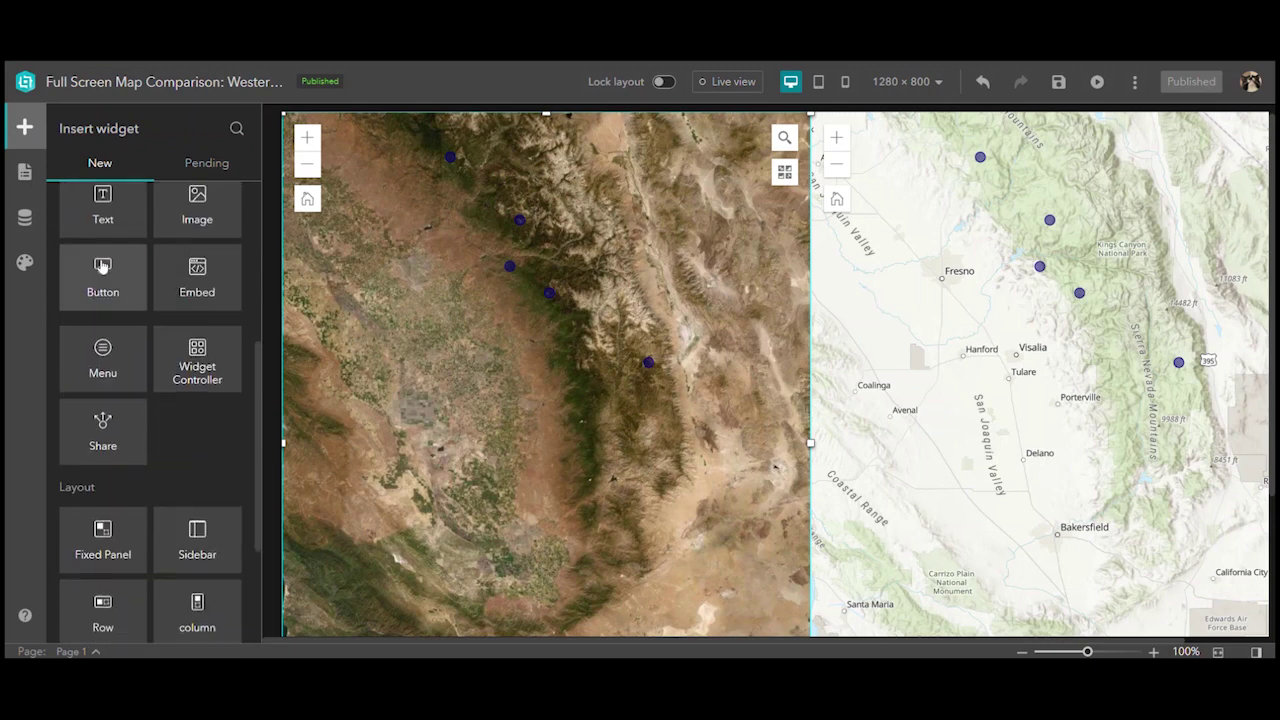
scroll(102, 268, "down", 2)
left_click(25, 219)
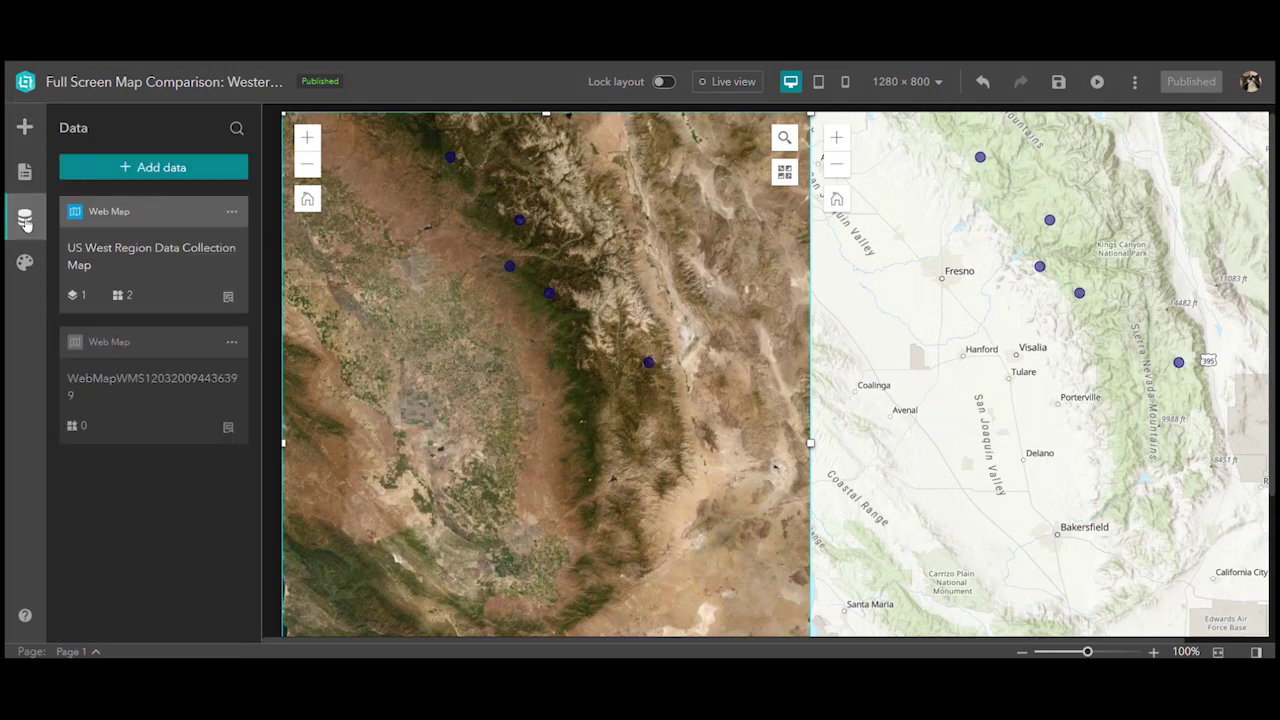
Save the published app as a template and view it under My templates.
left_click(157, 172)
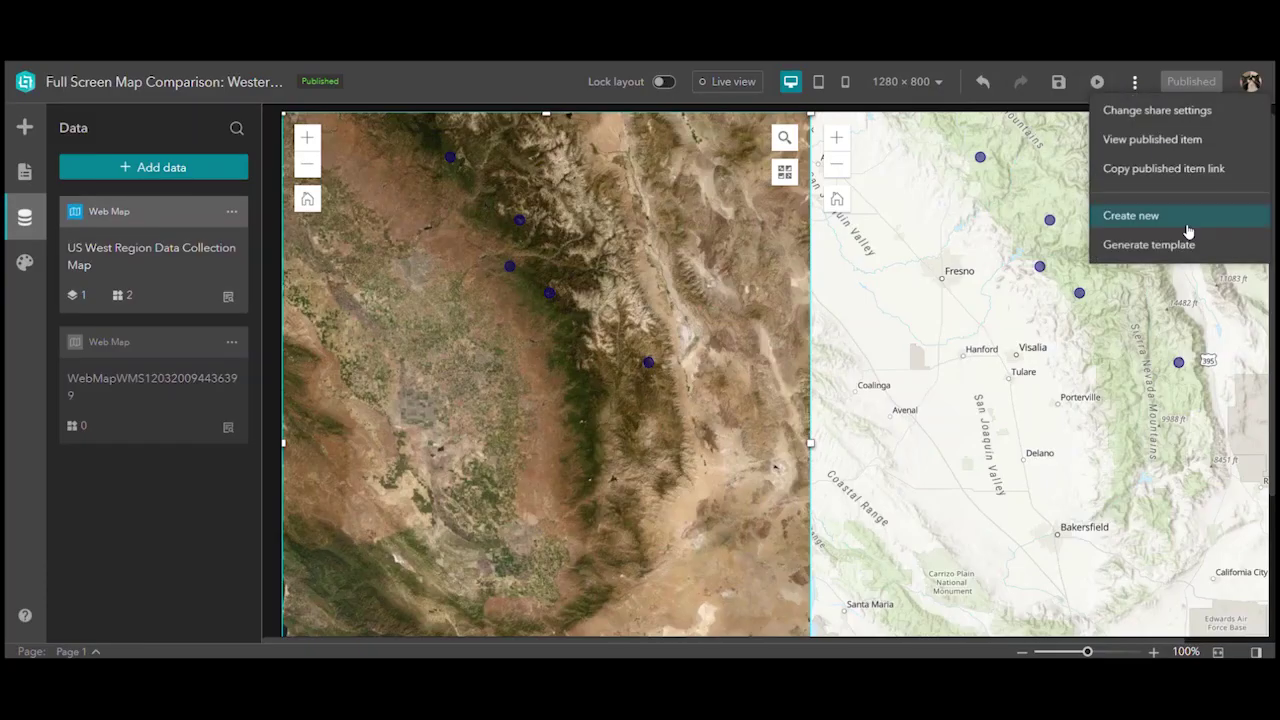
left_click(1192, 250)
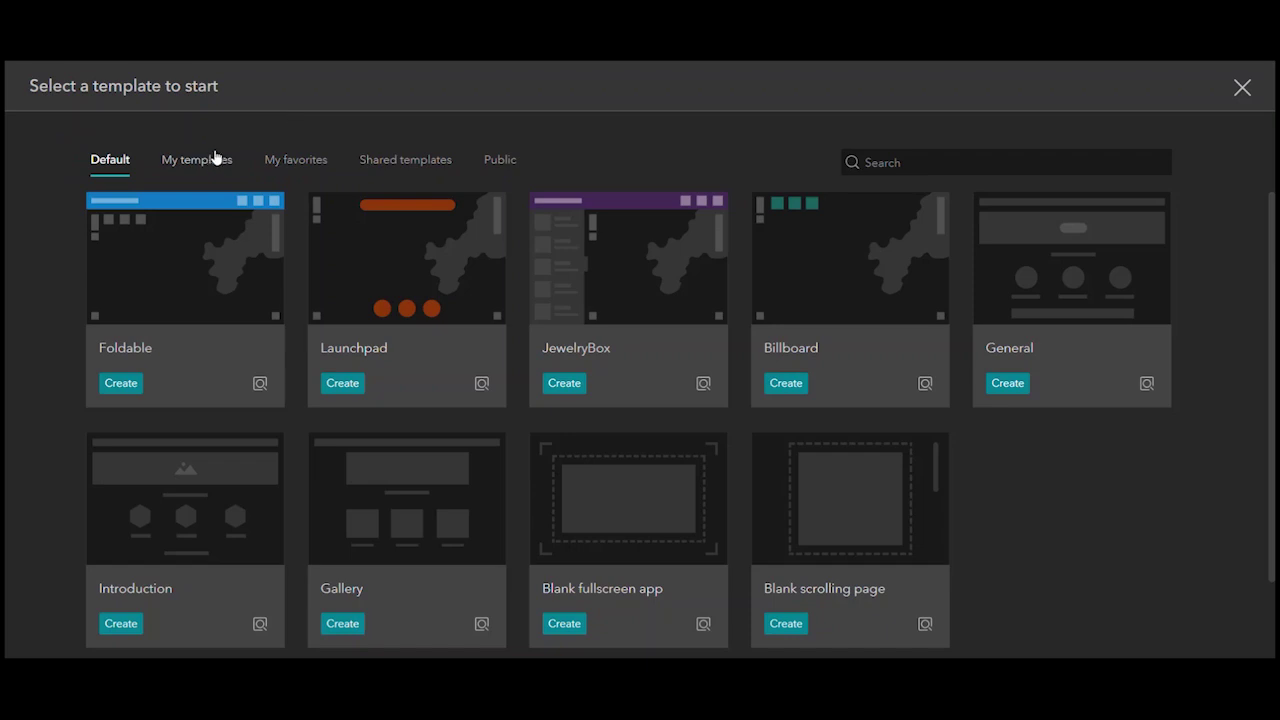
left_click(210, 160)
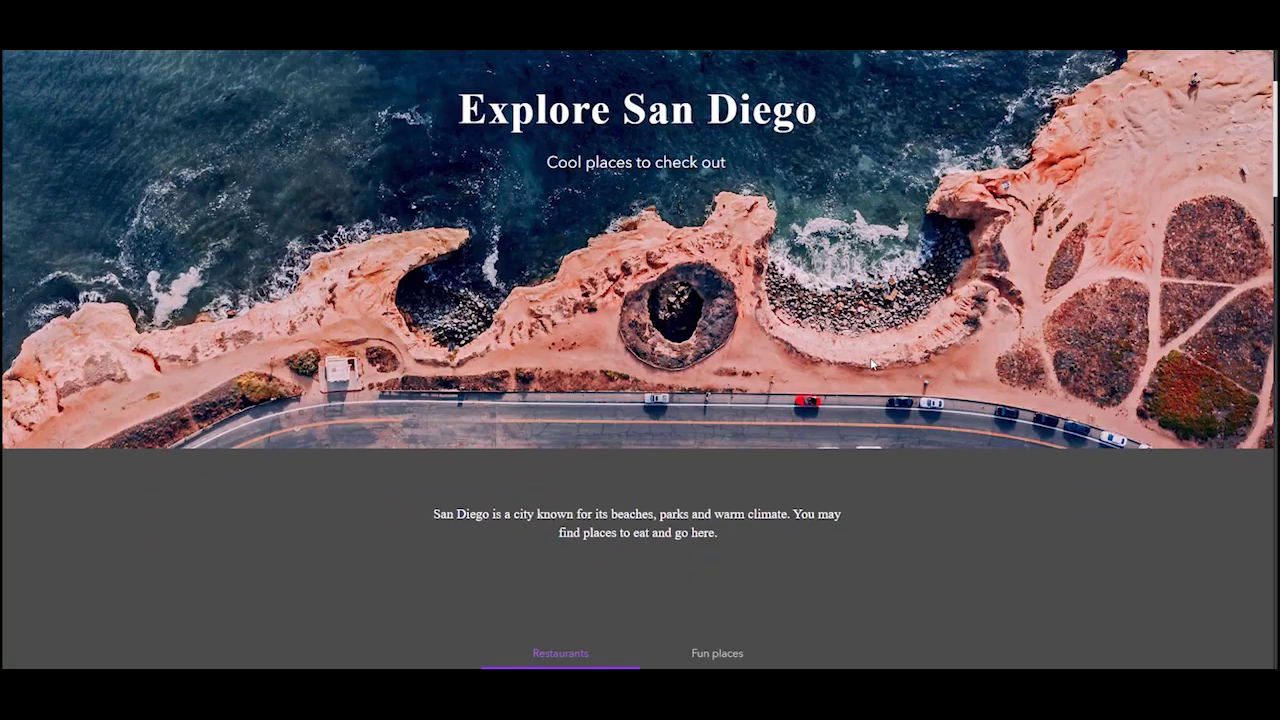
scroll(870, 357, "down", 5)
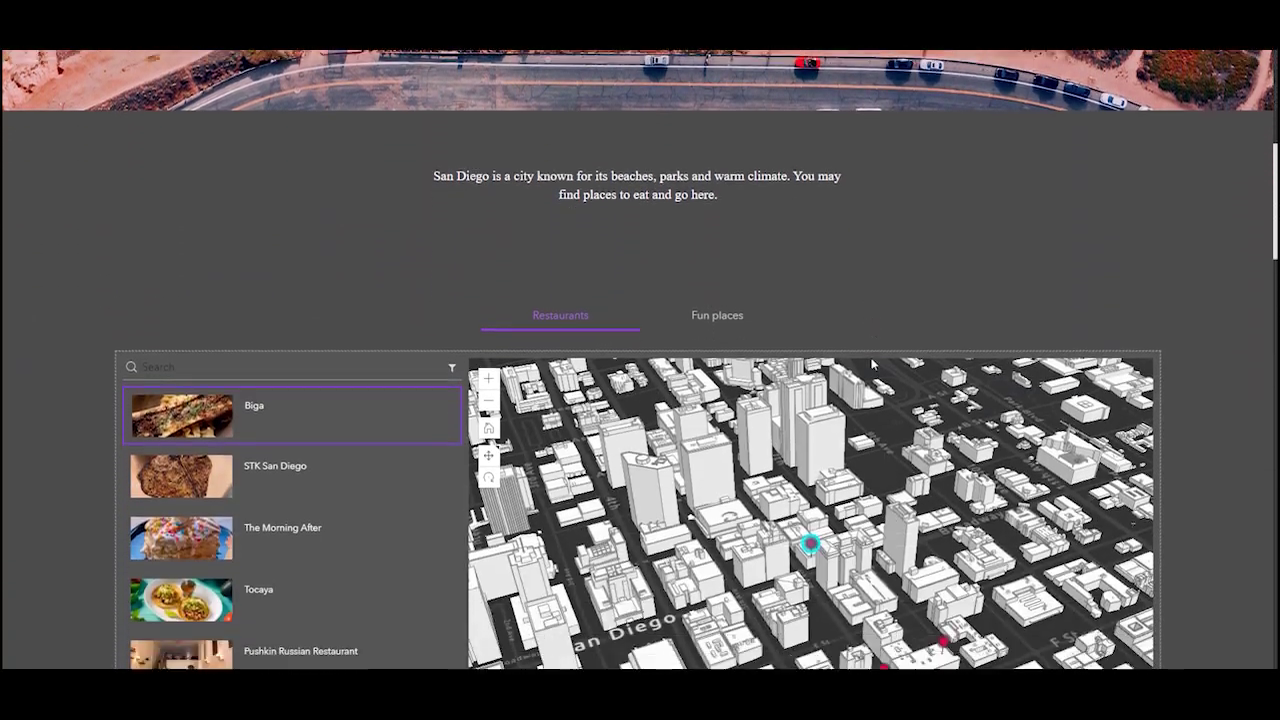
Select Tocaya in the Restaurants list so the 3D San Diego map flies there.
scroll(847, 309, "down", 3)
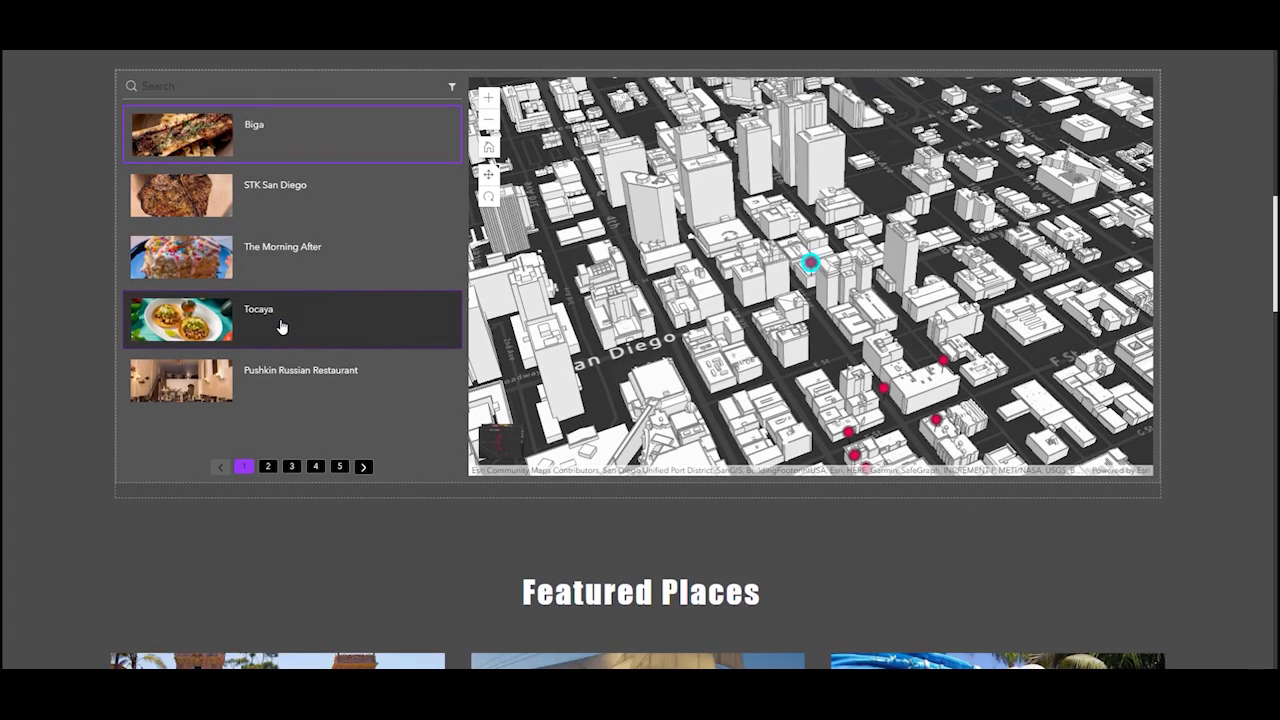
left_click(281, 326)
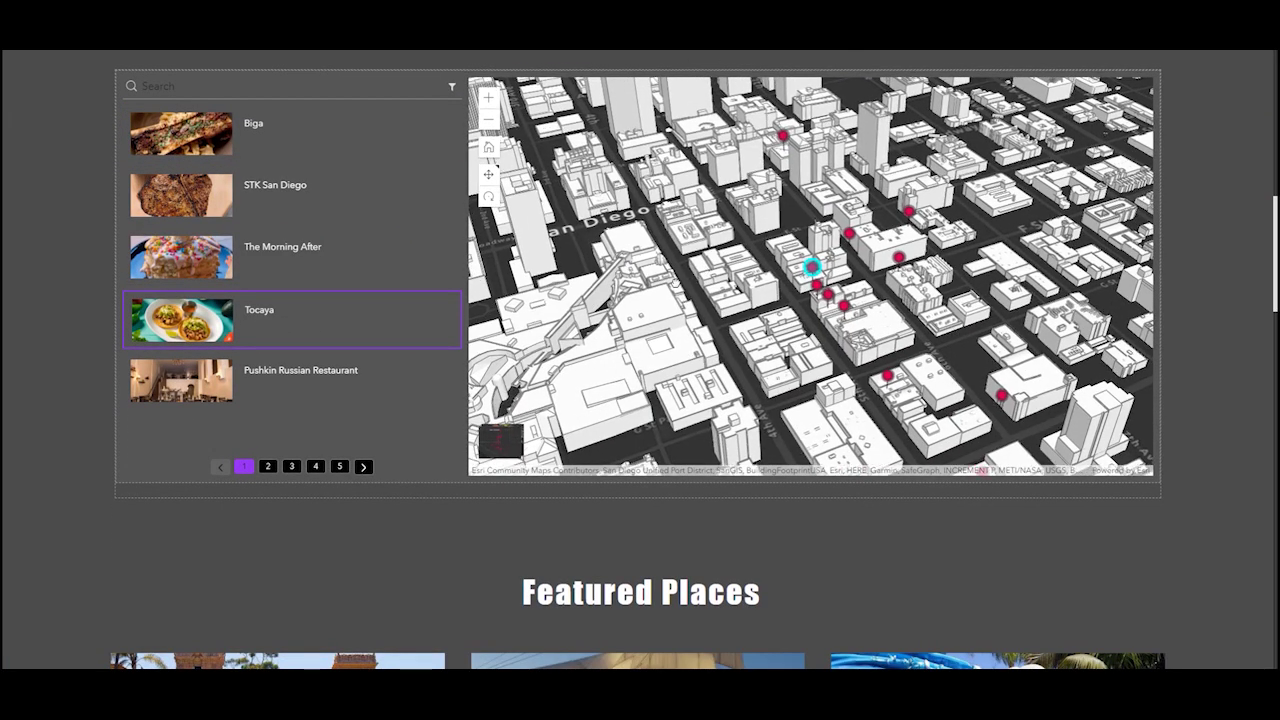
scroll(1216, 290, "up", 1)
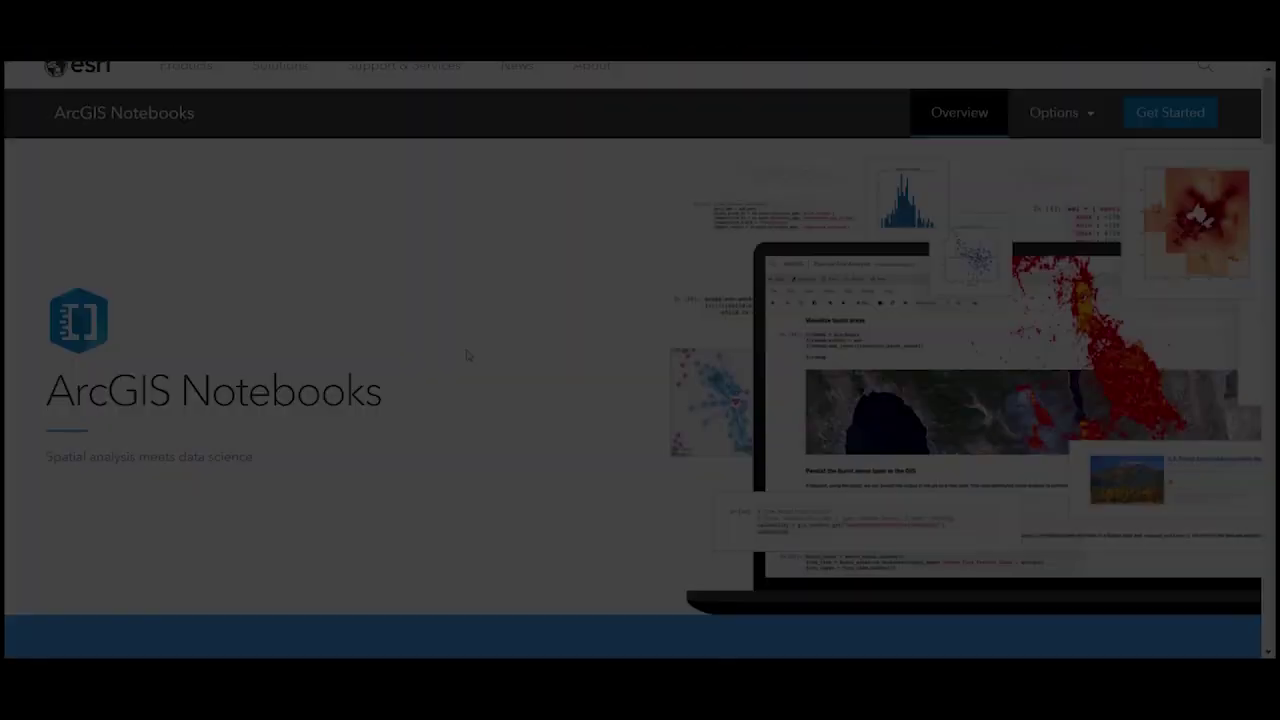
Run the notebook's GIS setup cell to map California with a layer.
scroll(466, 355, "down", 2)
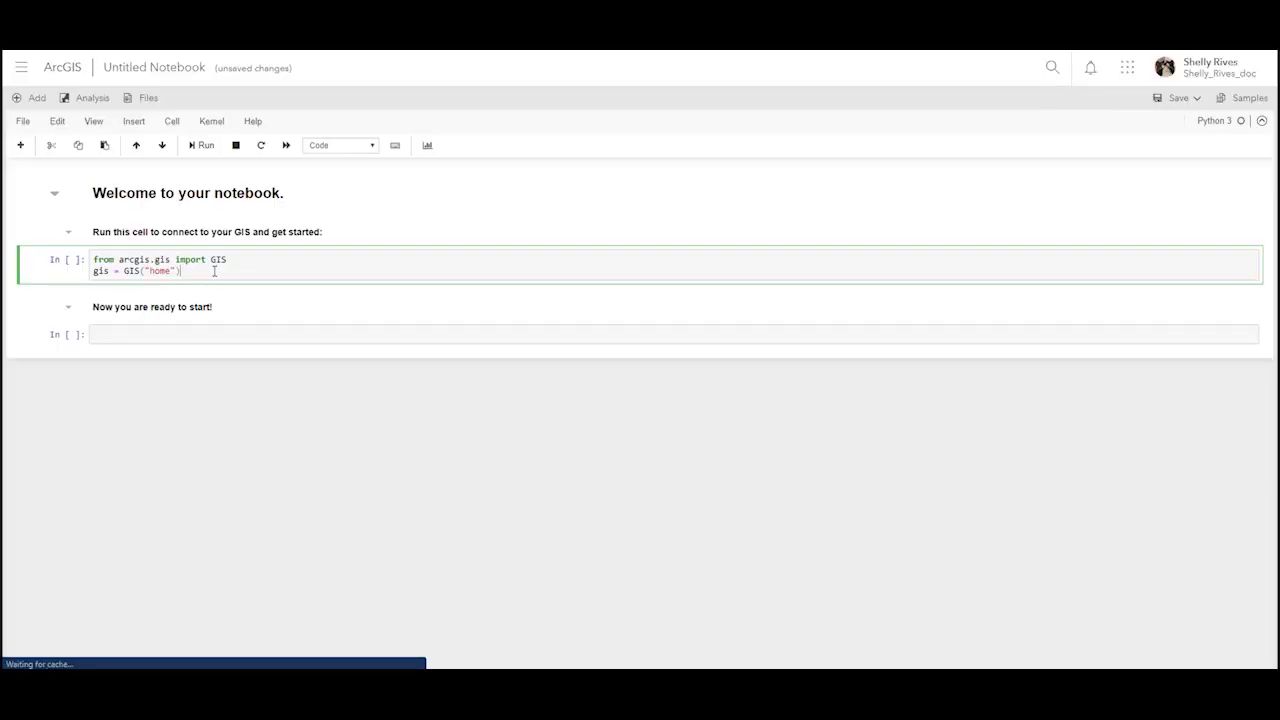
key("shift+Return")
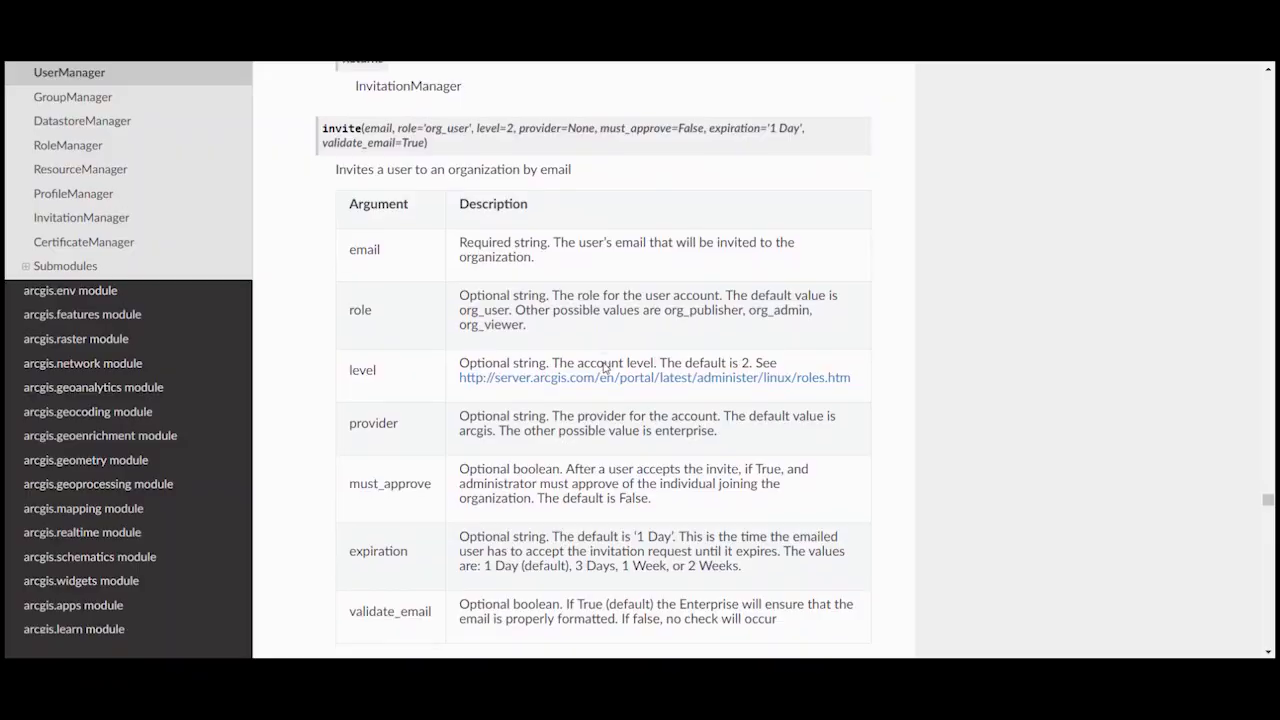
scroll(603, 366, "down", 2)
Enable the Create and edit notebooks privilege for the new role.
scroll(603, 366, "down", 2)
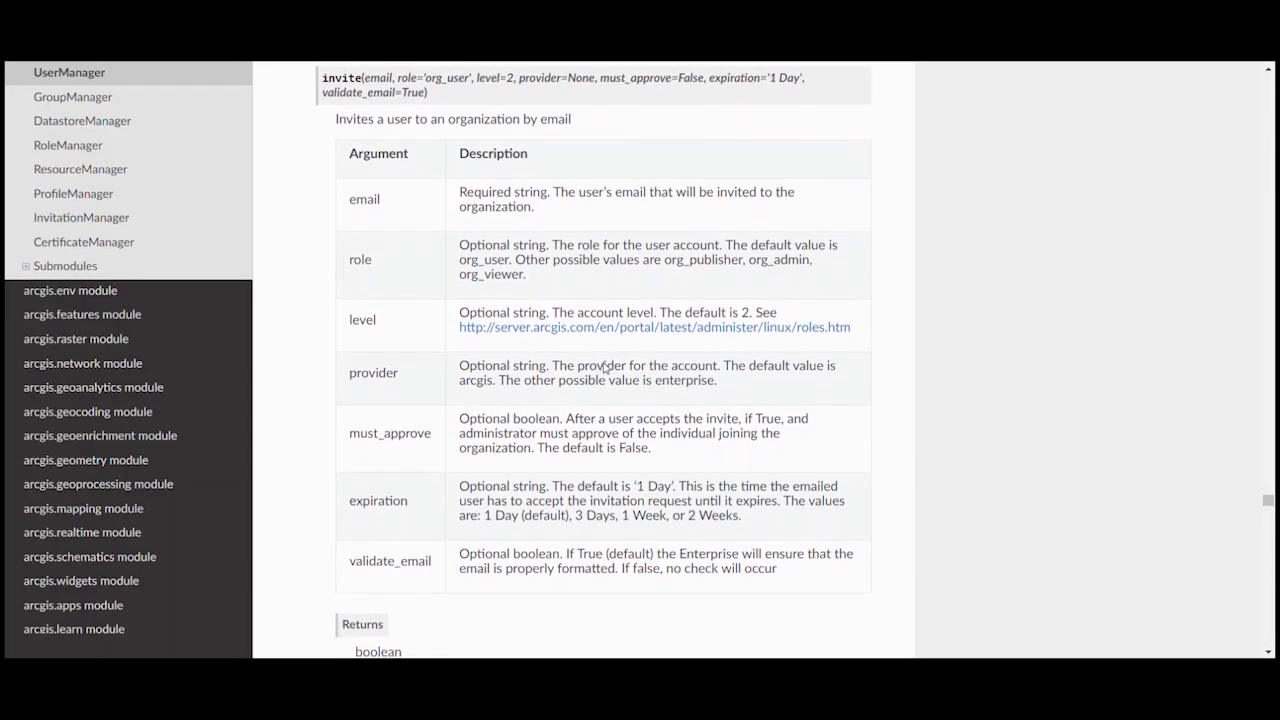
scroll(603, 366, "down", 2)
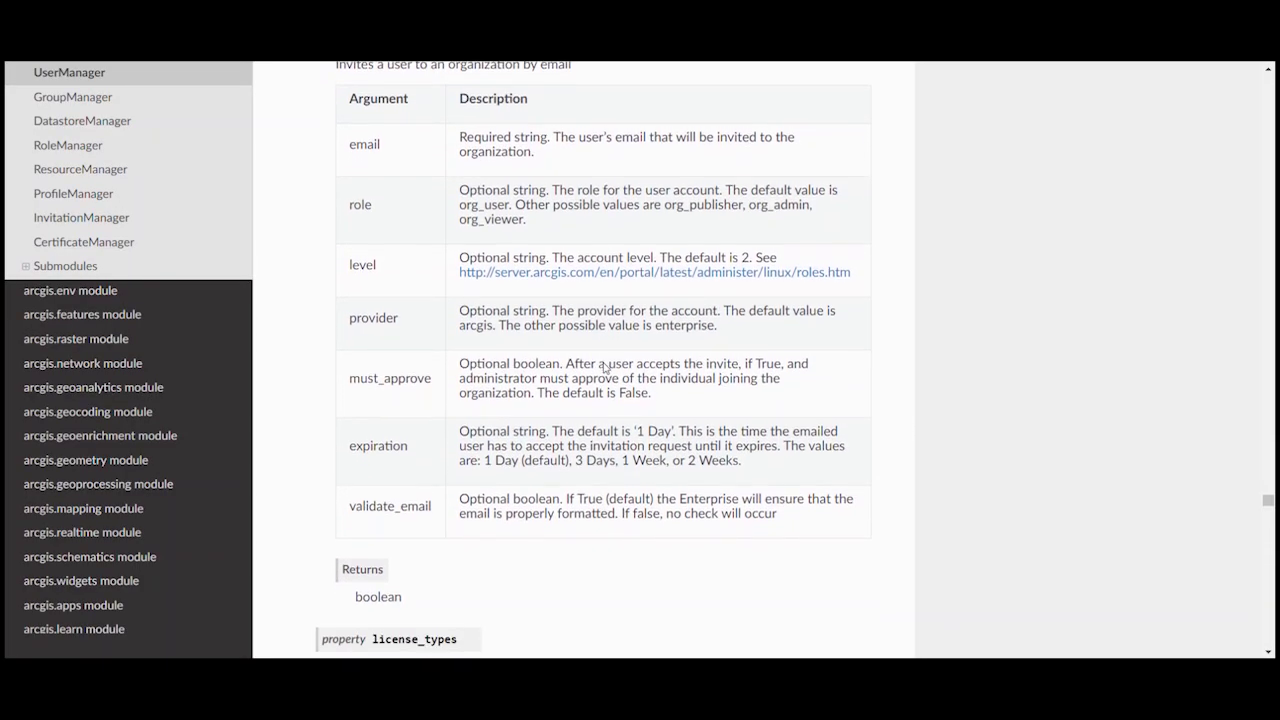
left_click(913, 399)
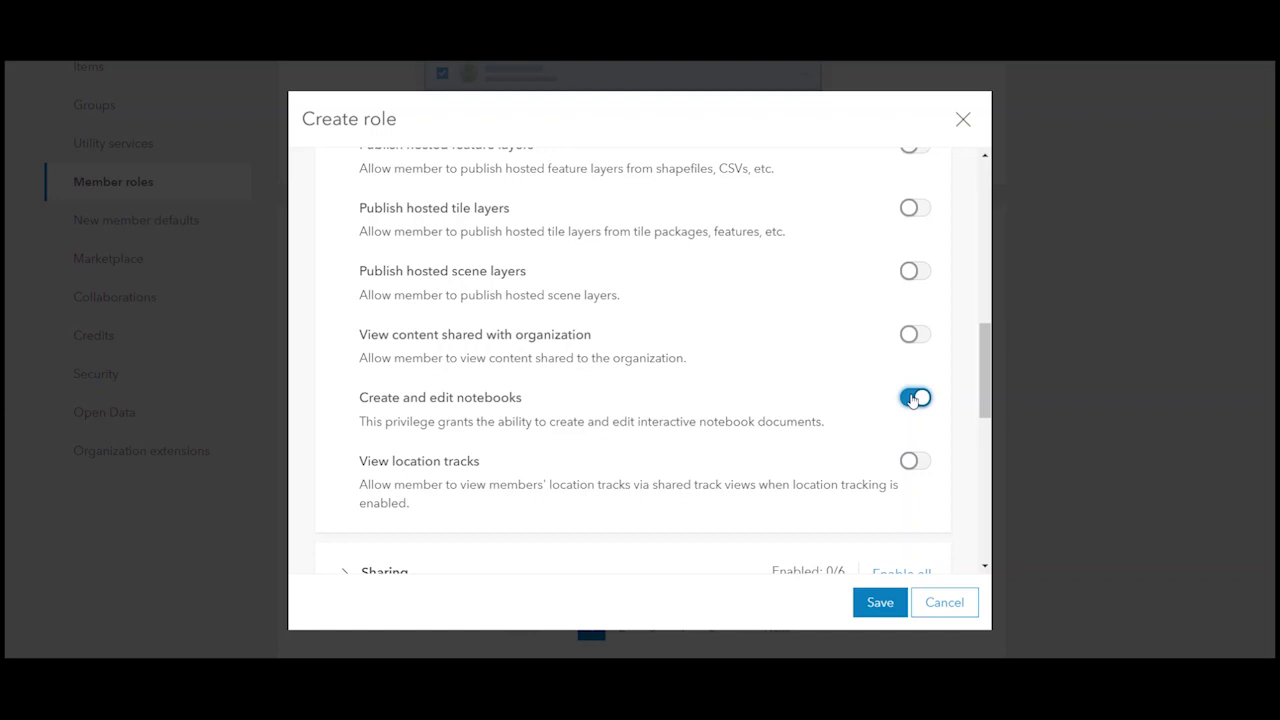
Expand the Premium Content section of the new role's privileges.
scroll(810, 447, "down", 3)
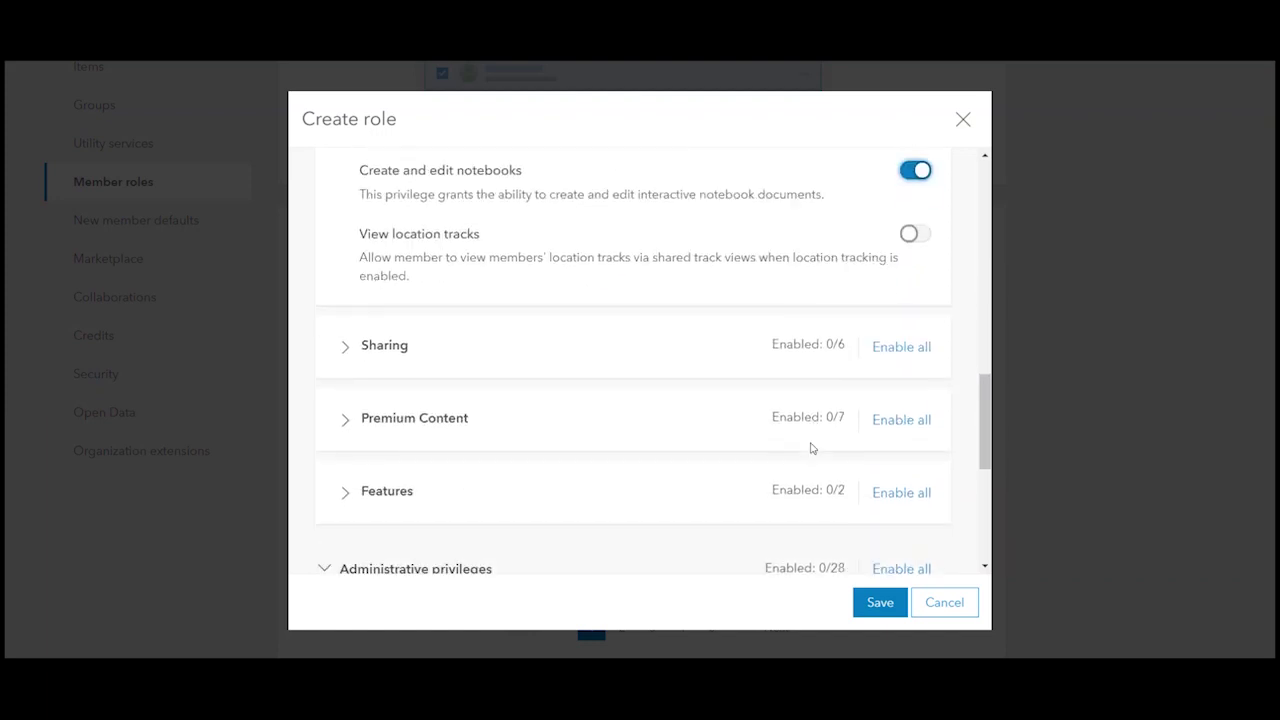
left_click(343, 423)
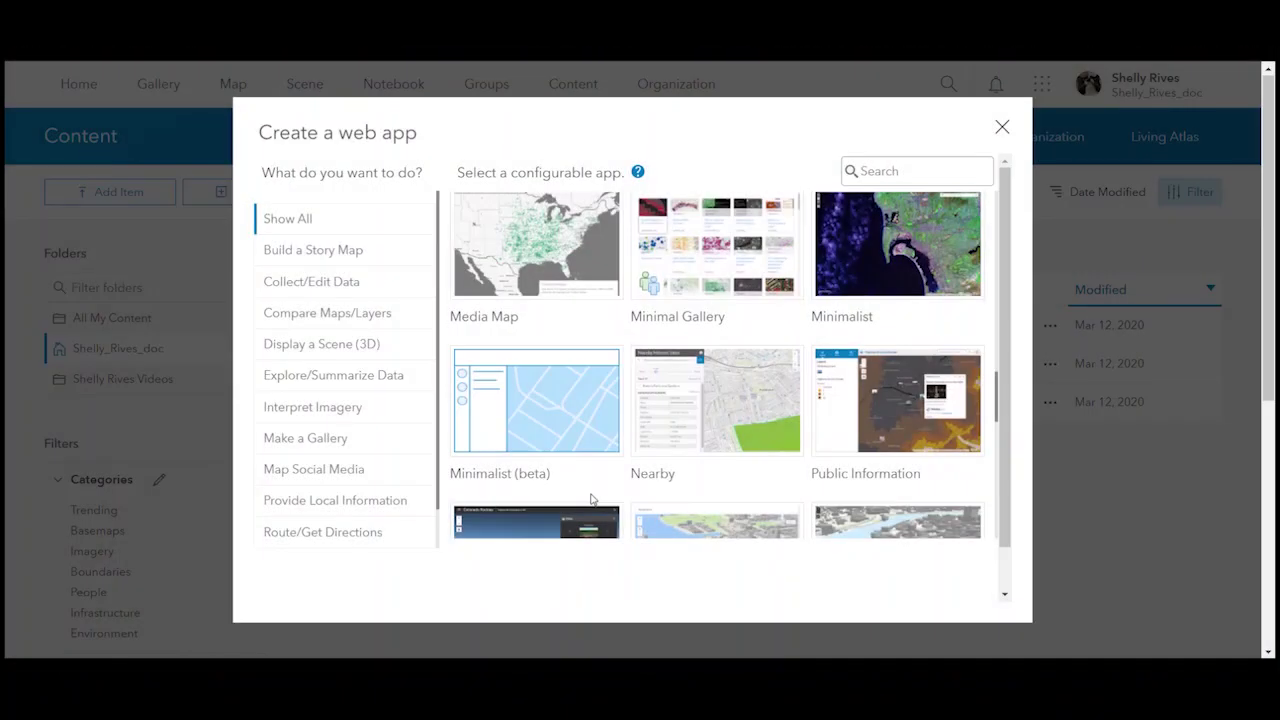
Start a Minimalist (beta) web app using the US West Region Data Collection Map.
left_click(545, 407)
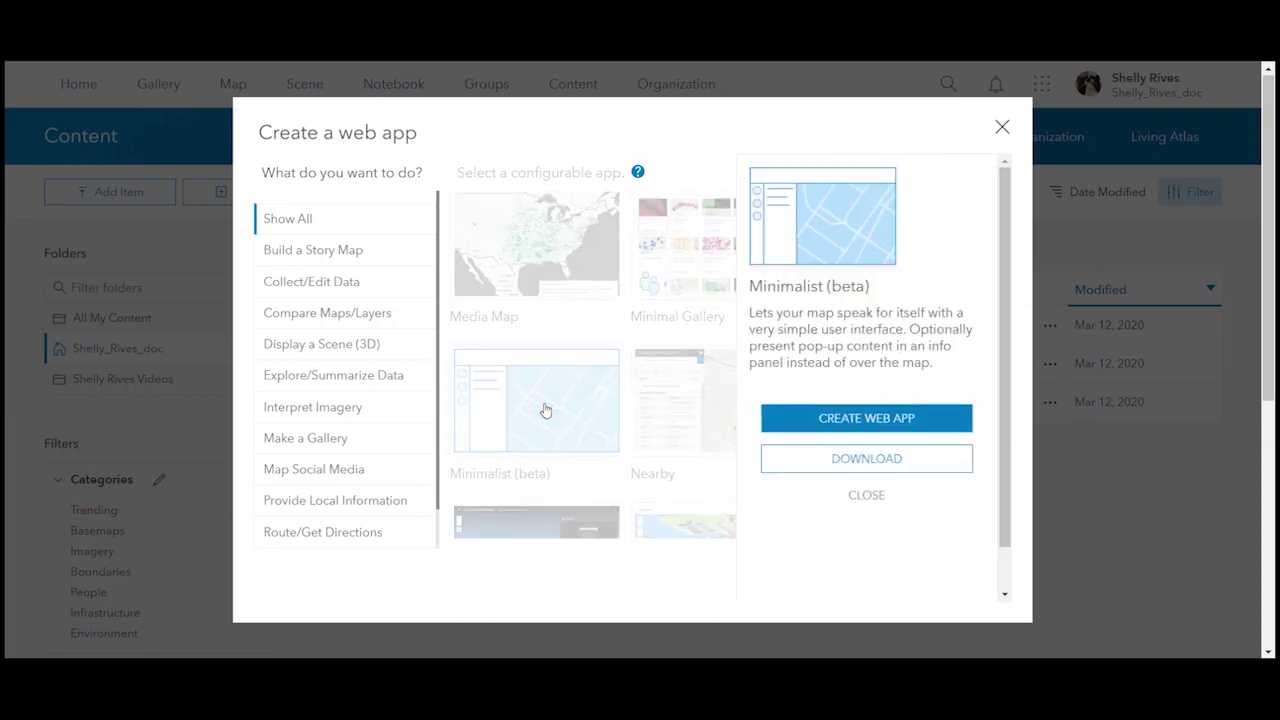
left_click(799, 417)
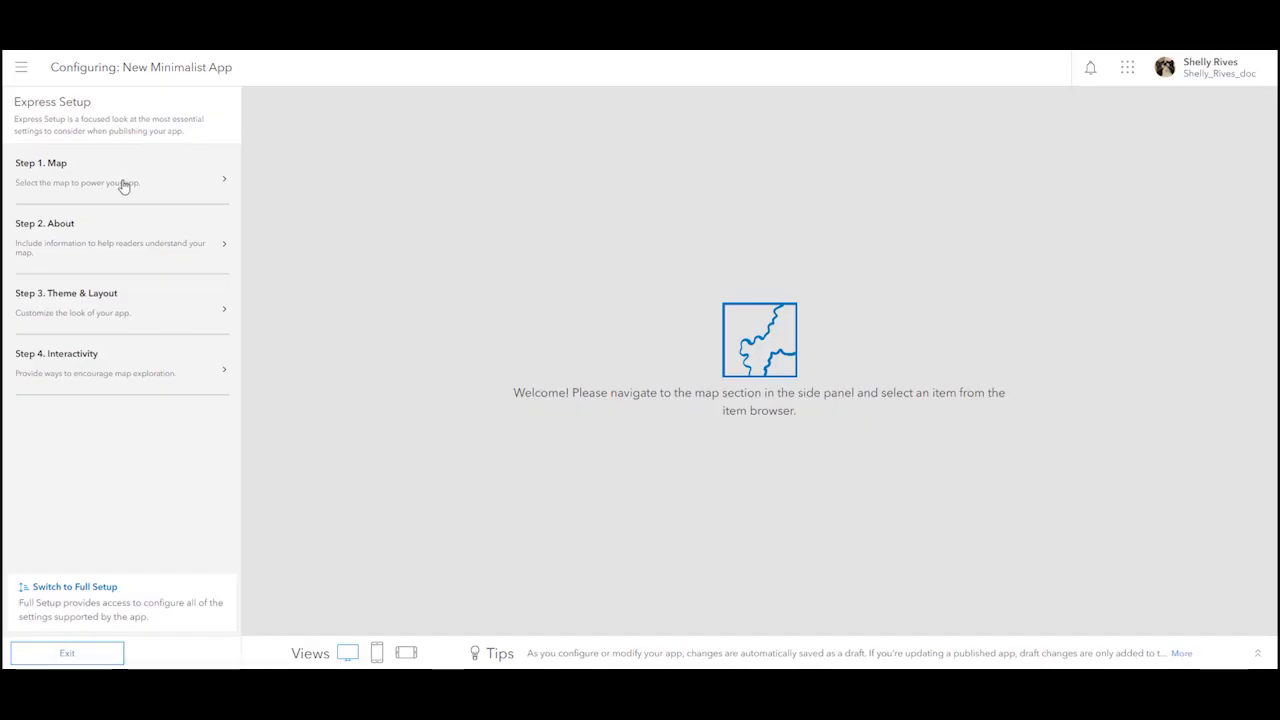
left_click(120, 183)
left_click(116, 249)
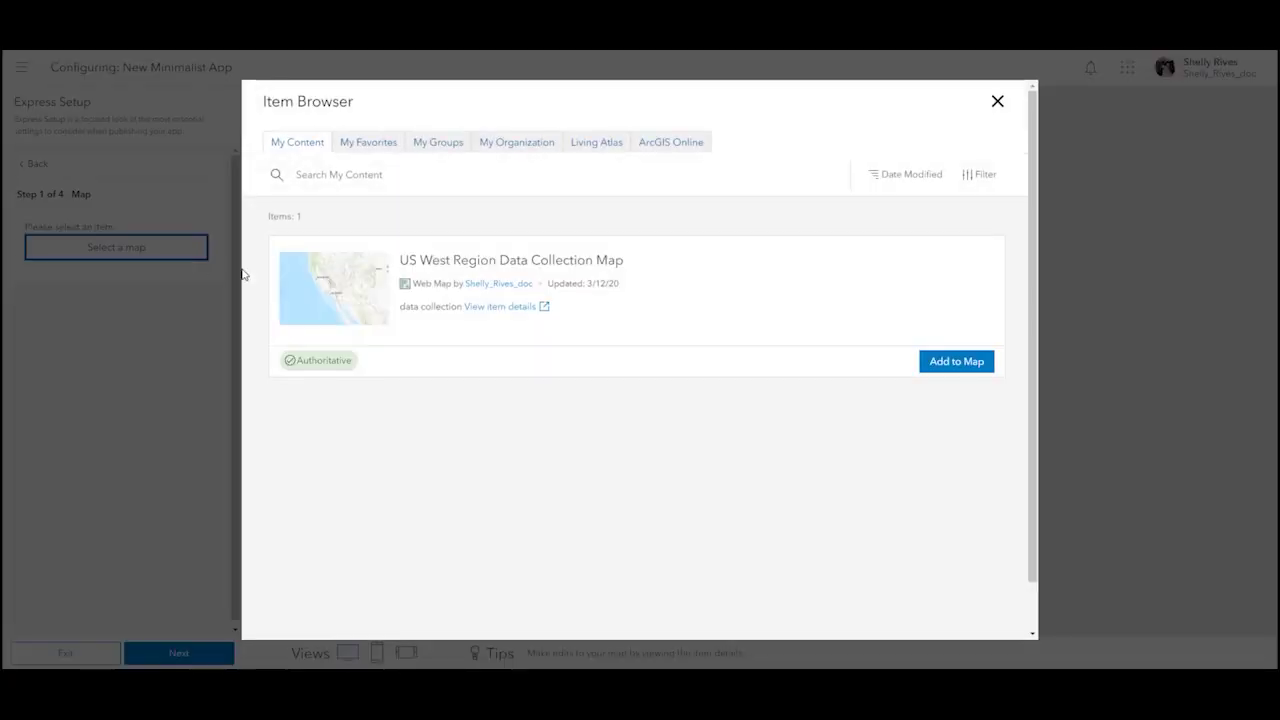
left_click(958, 364)
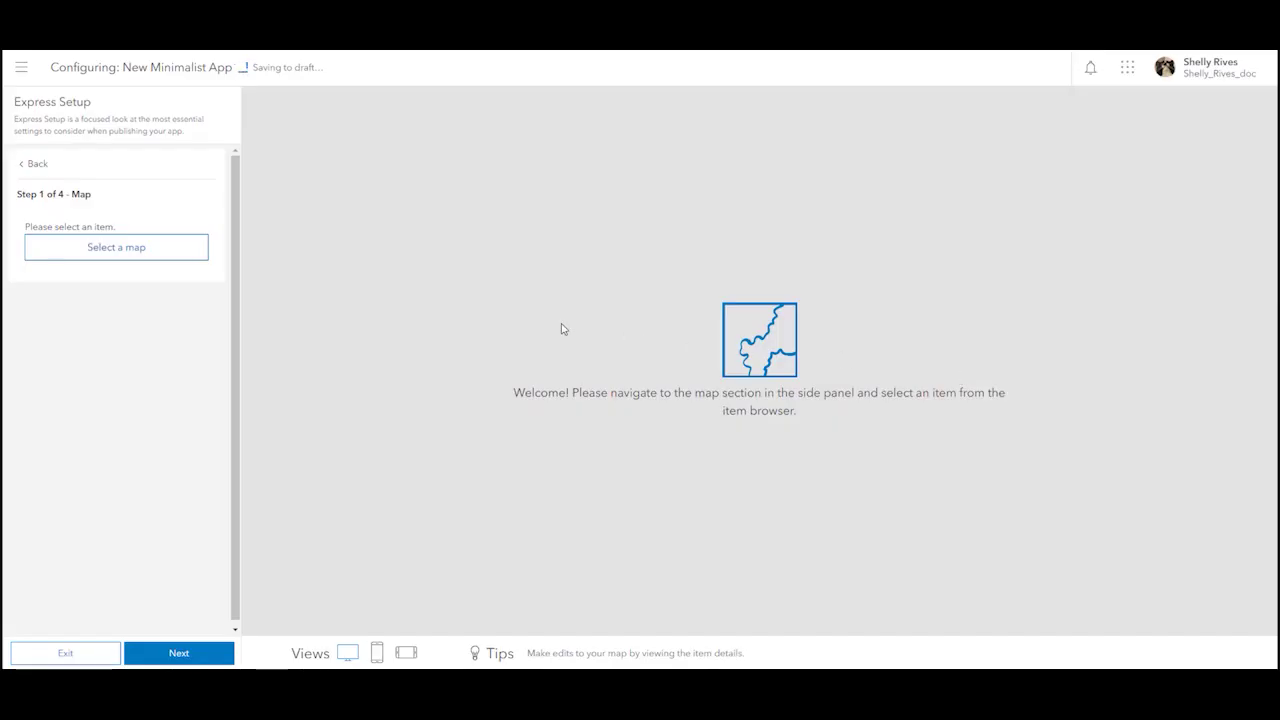
Step through About, Theme & Layout and Interactivity, then publish the app.
left_click(178, 654)
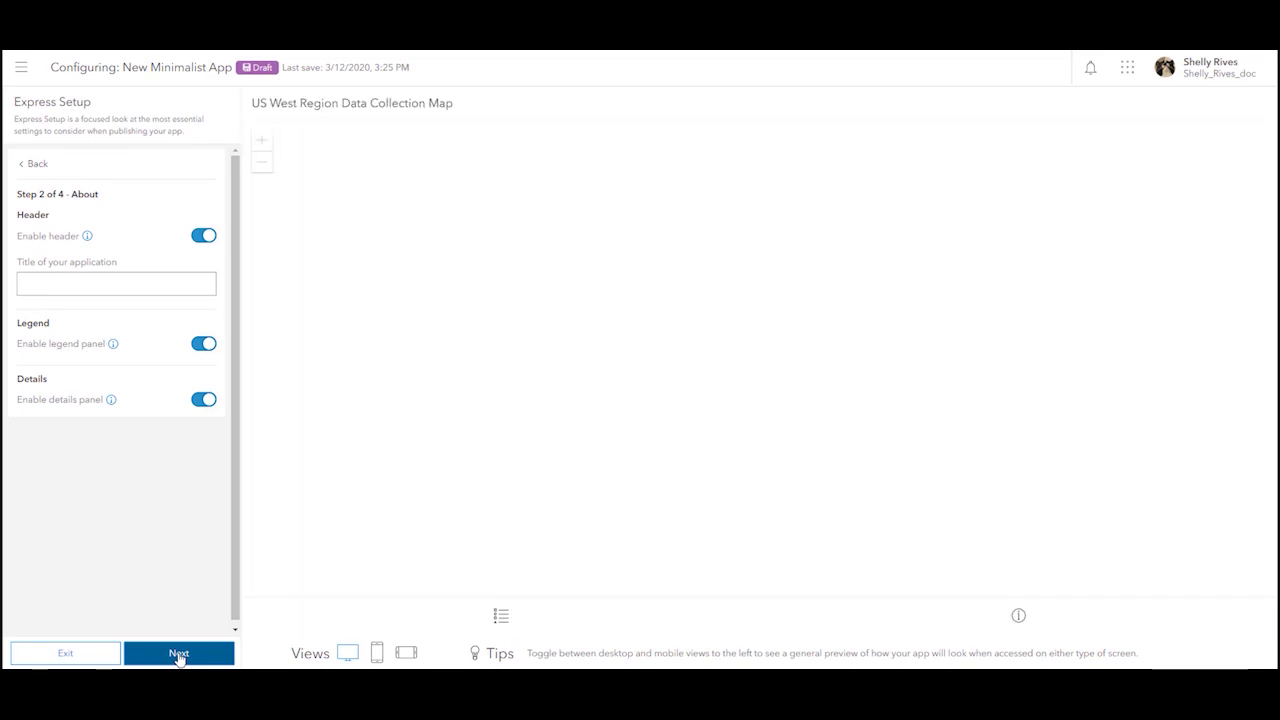
left_click(178, 654)
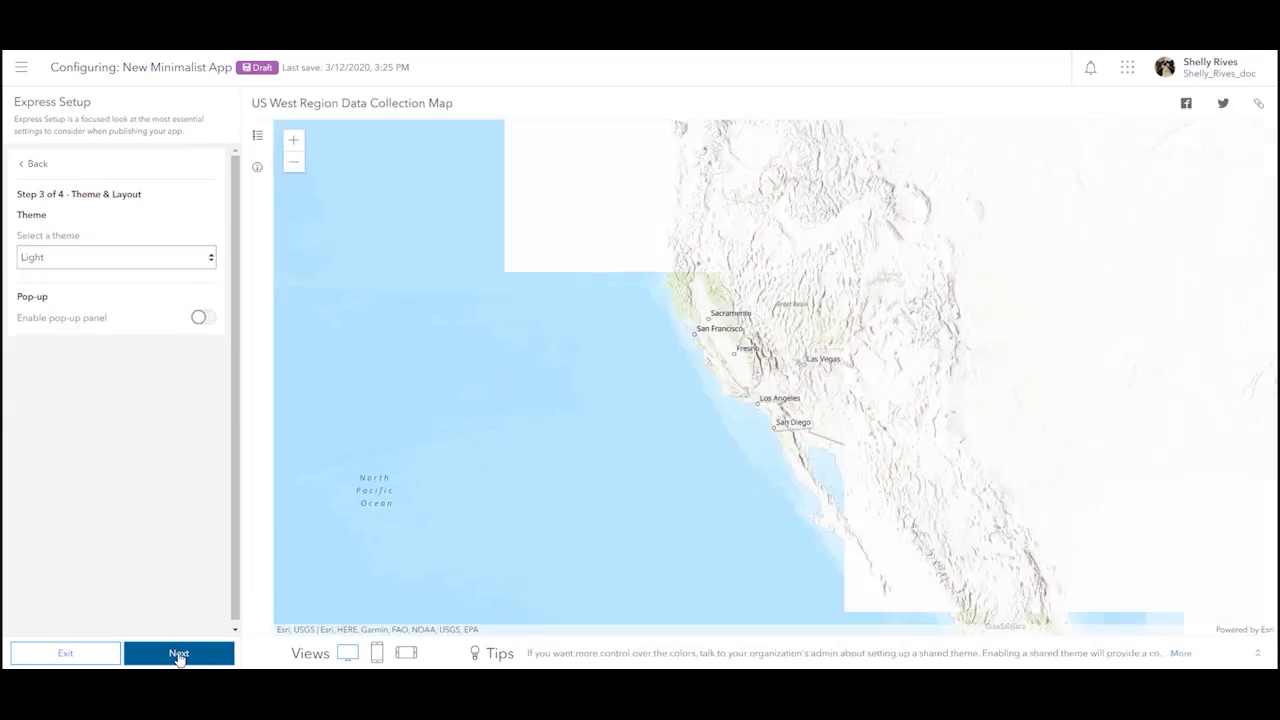
left_click(178, 654)
left_click(179, 654)
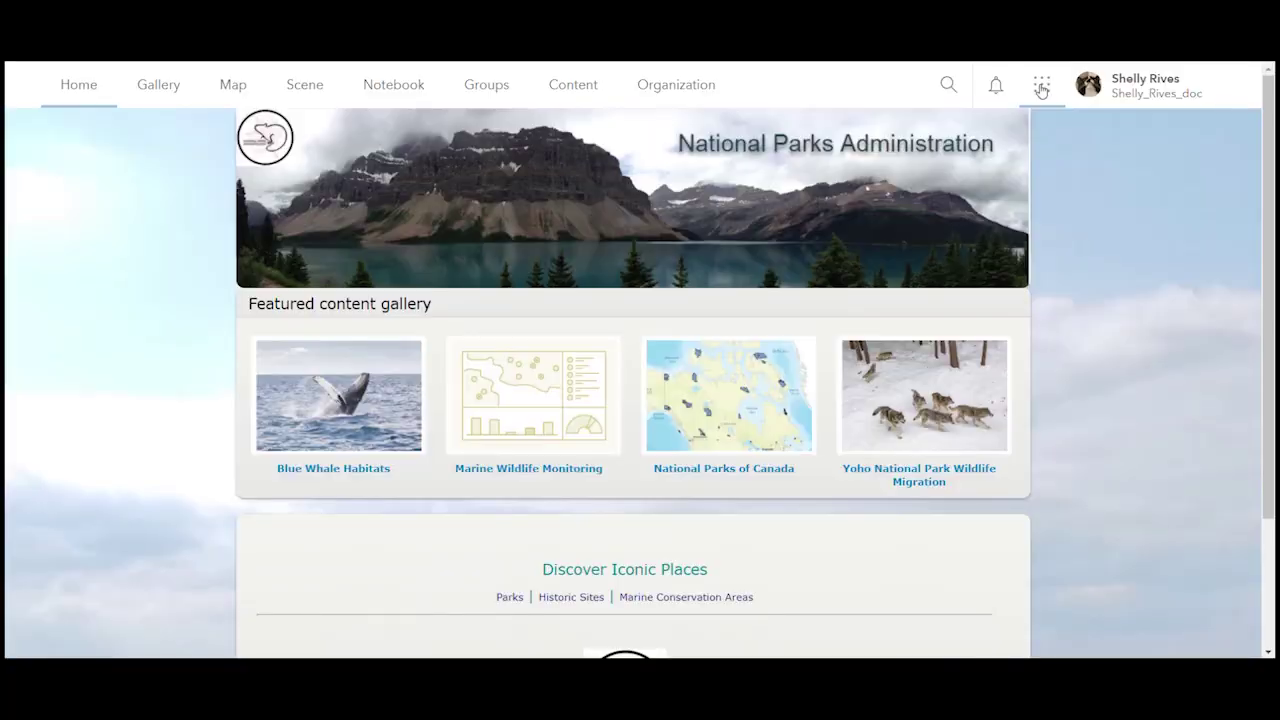
left_click(1041, 88)
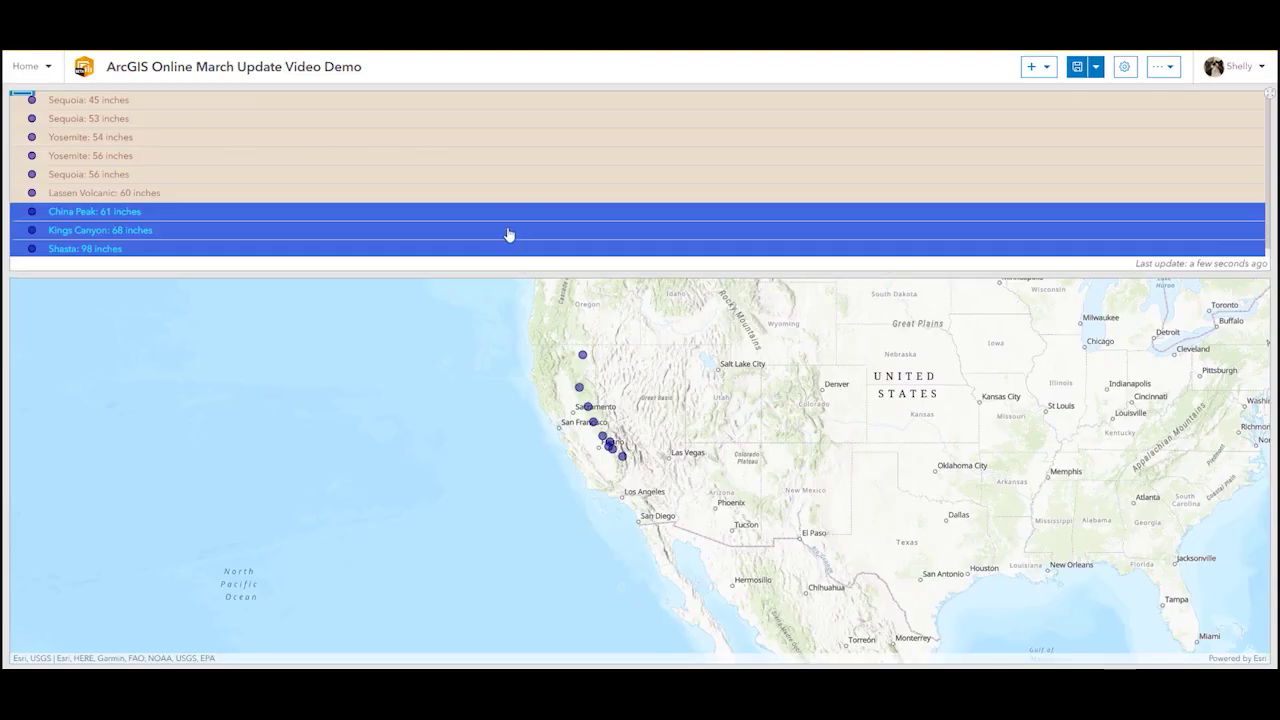
Zoom the dashboard map to Shasta (98 inches) from the list.
left_click(509, 250)
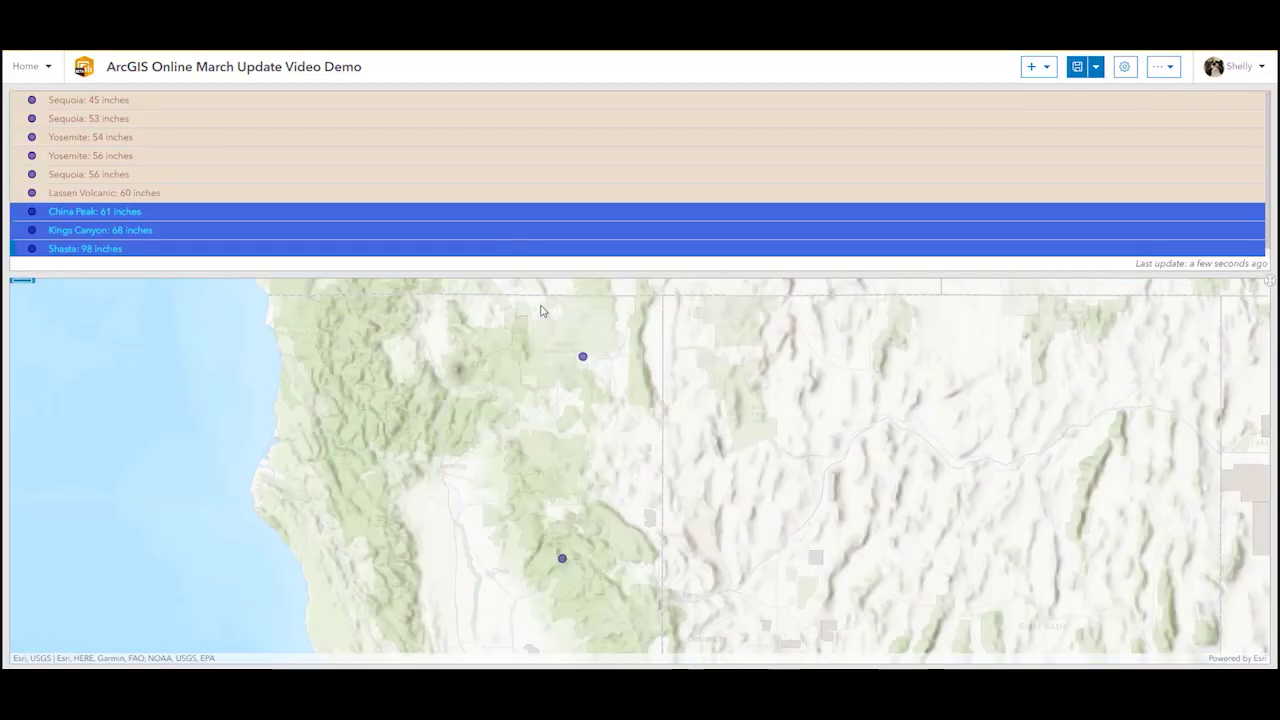